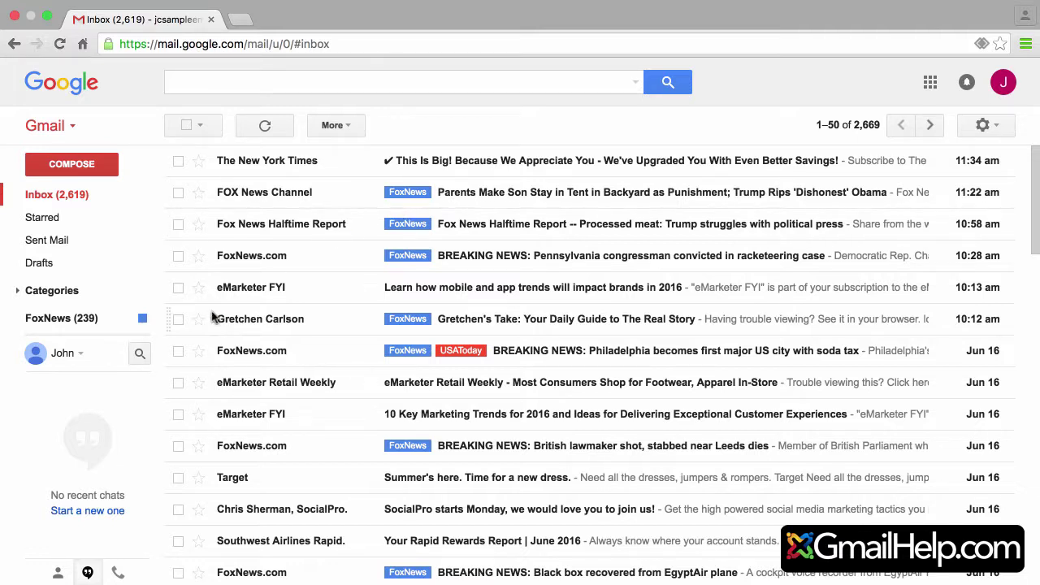
Step: Remove the USAToday label from the FoxNews.com message about Philadelphia's soda tax and deselect the message
{"action": "mouse_move", "coordinate": [109, 321]}
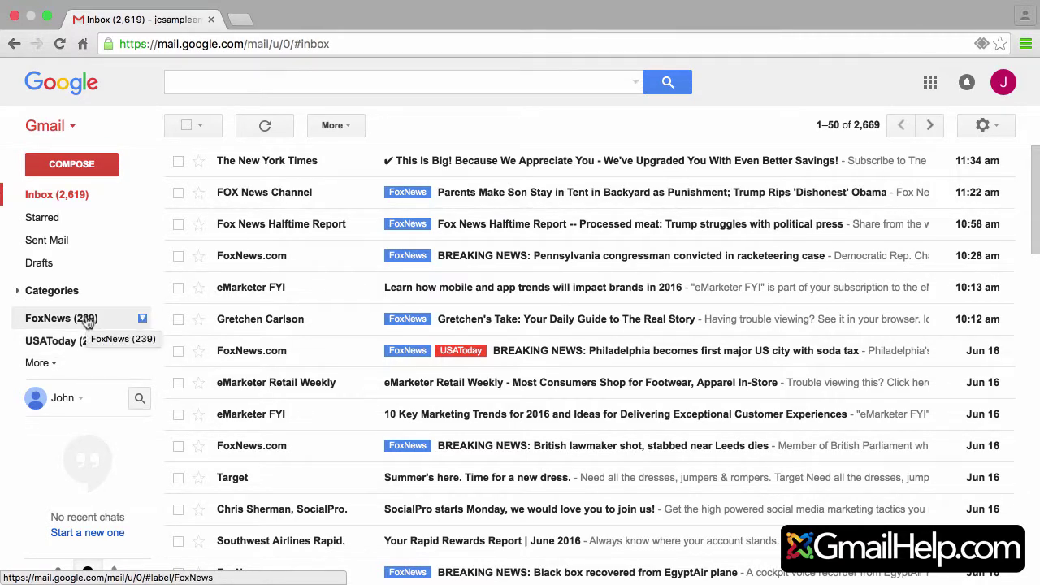
{"action": "left_click", "coordinate": [178, 352]}
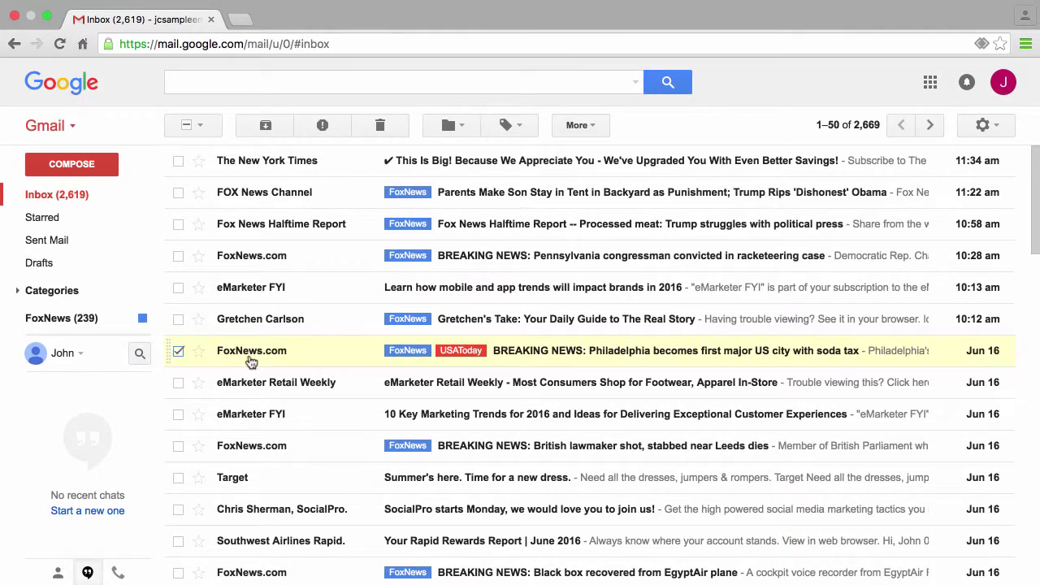
{"action": "mouse_move", "coordinate": [251, 362]}
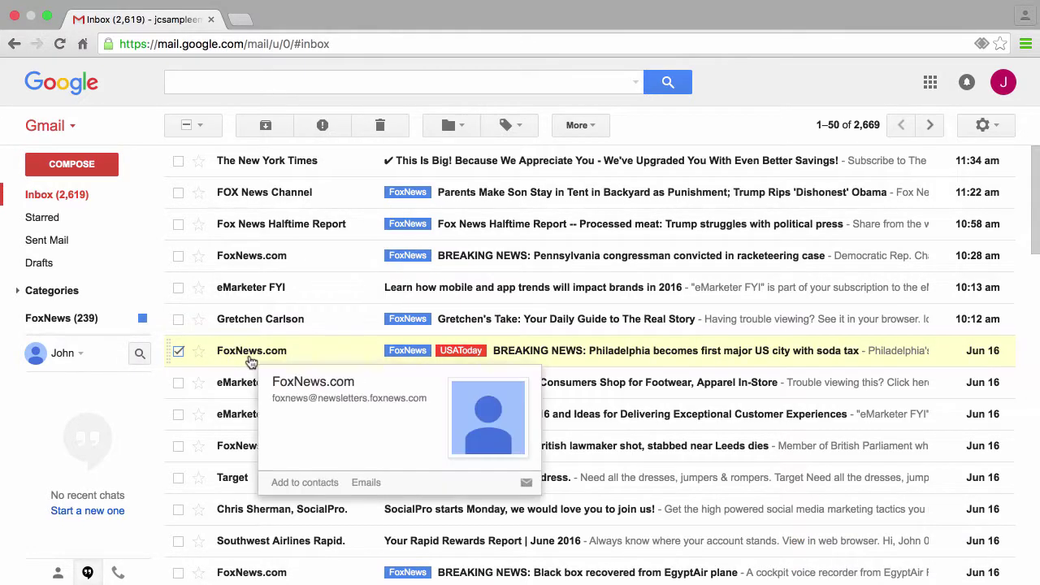
{"action": "left_click", "coordinate": [518, 126]}
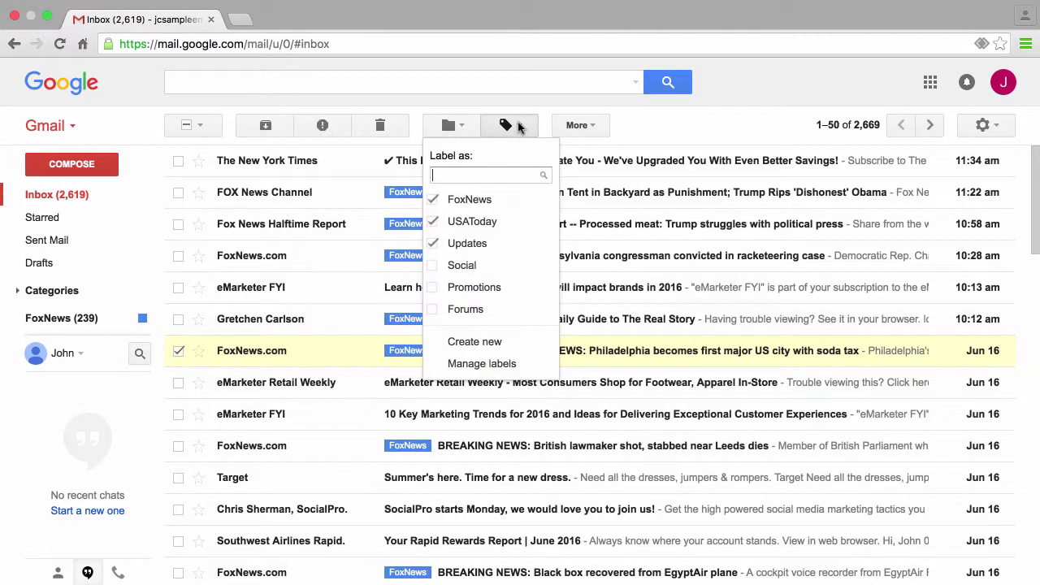
{"action": "left_click", "coordinate": [436, 226]}
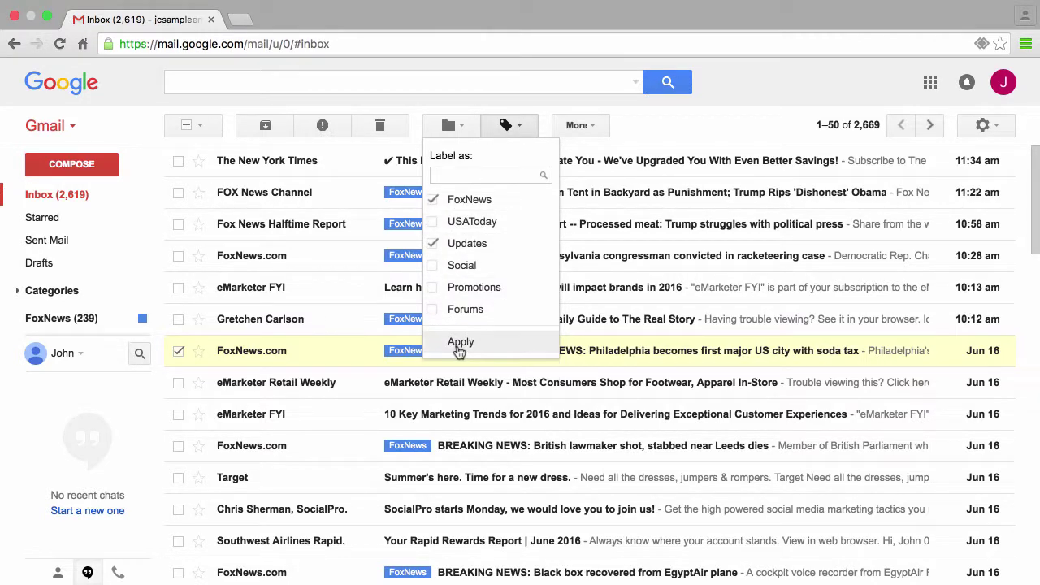
{"action": "left_click", "coordinate": [458, 347]}
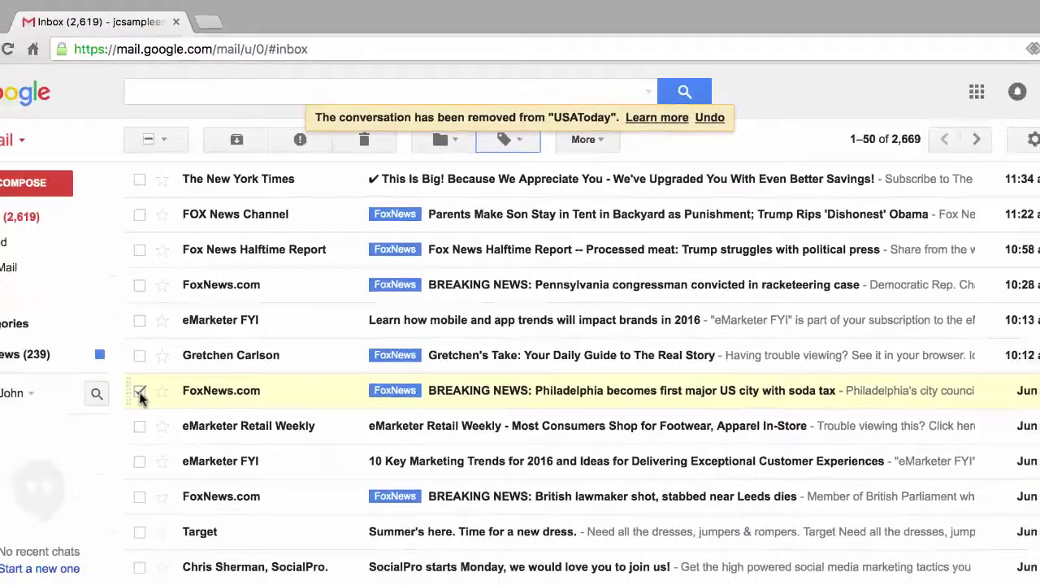
{"action": "left_click", "coordinate": [75, 459]}
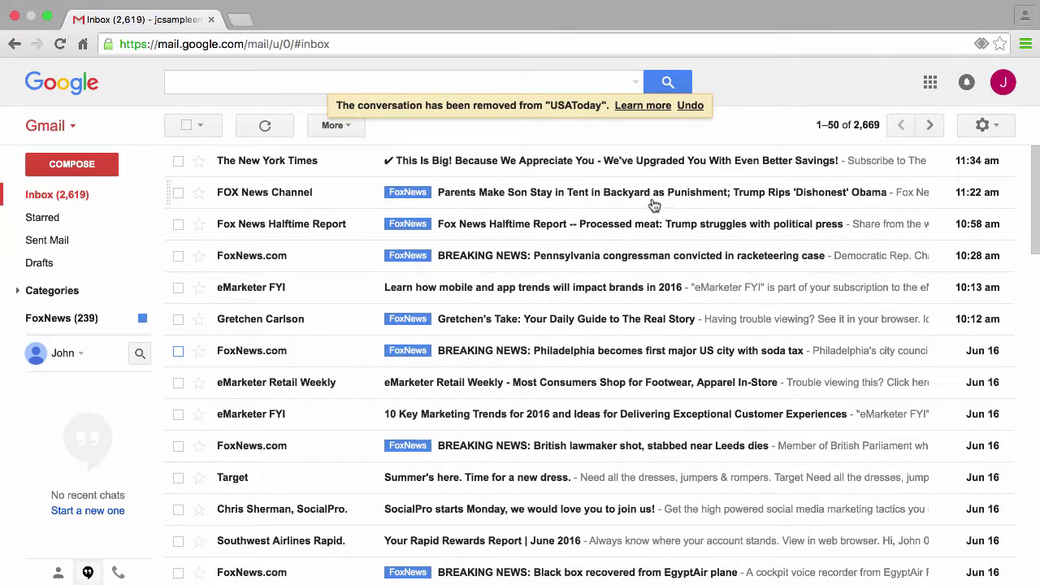
Step: Update the USAToday filter so messages no longer skip the inbox, and also apply it to matching conversations
{"action": "left_click", "coordinate": [981, 127]}
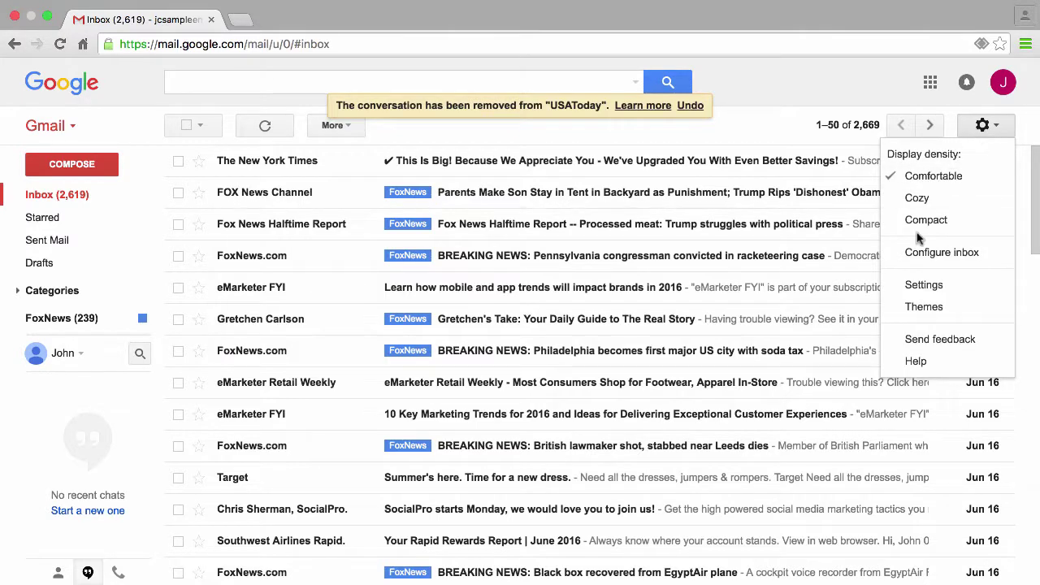
{"action": "left_click", "coordinate": [907, 288]}
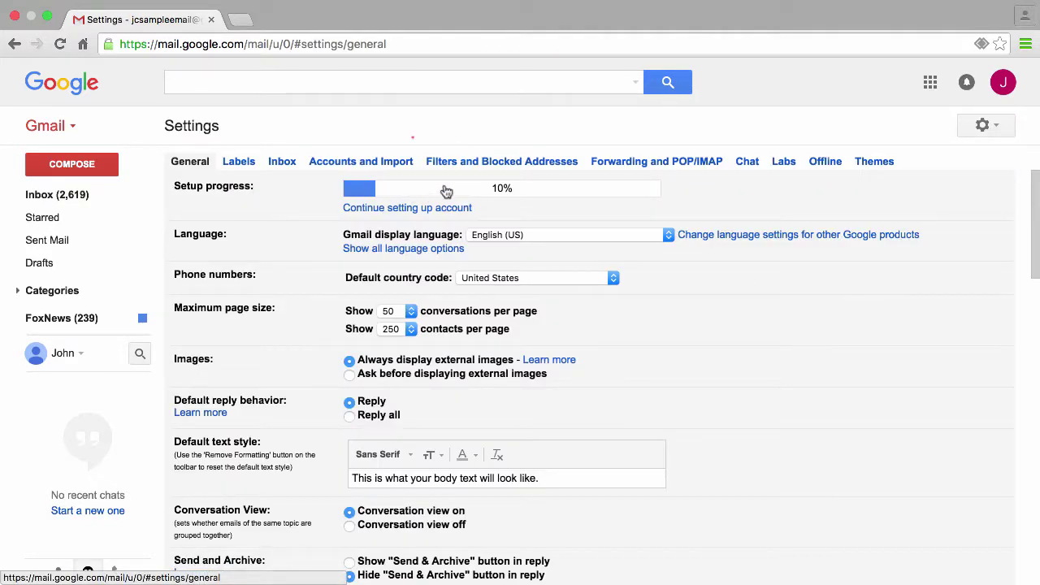
{"action": "left_click", "coordinate": [510, 165]}
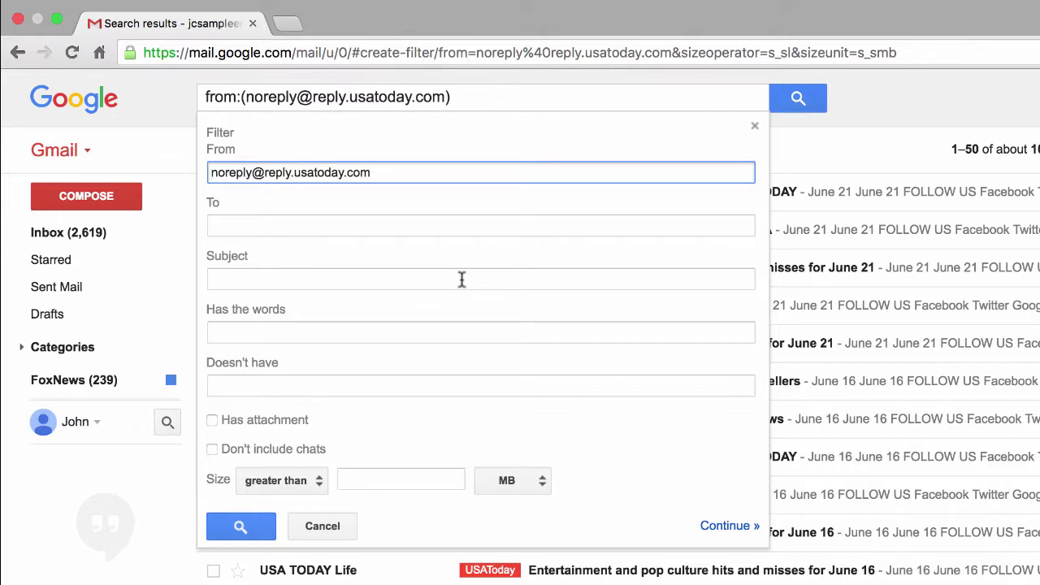
{"action": "left_click", "coordinate": [723, 527]}
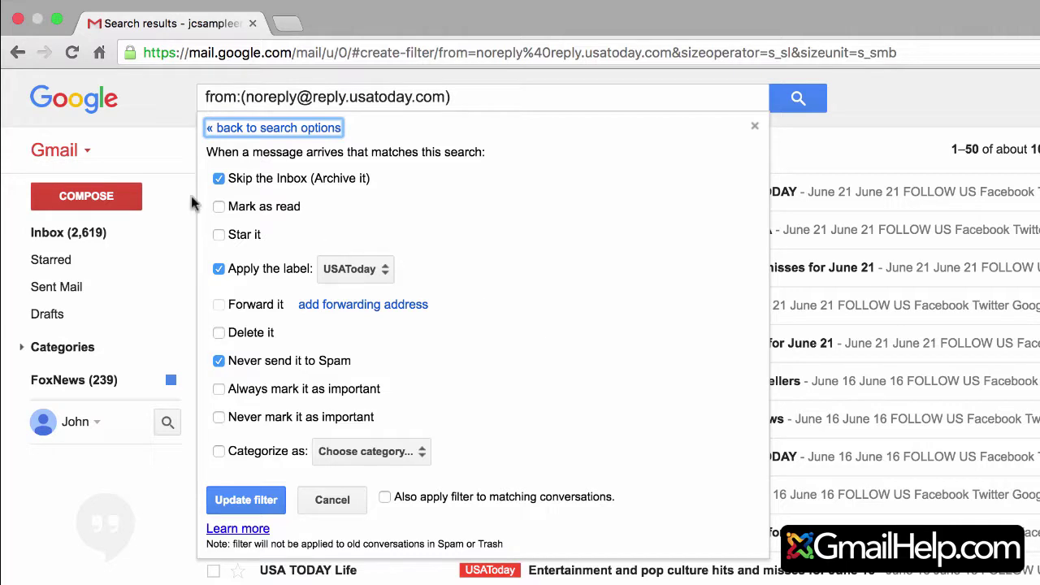
{"action": "left_click", "coordinate": [219, 180]}
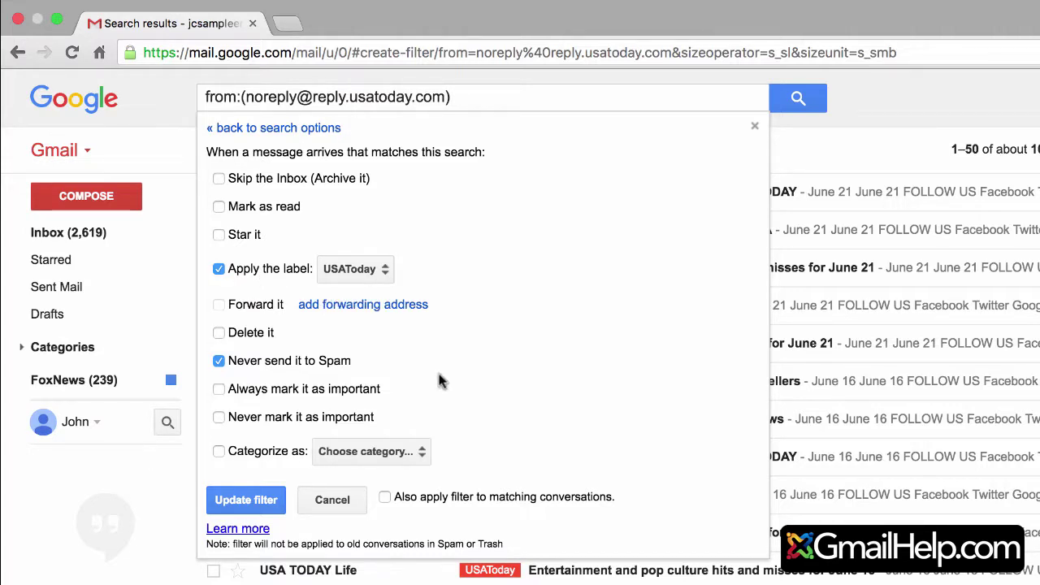
{"action": "left_click", "coordinate": [383, 497]}
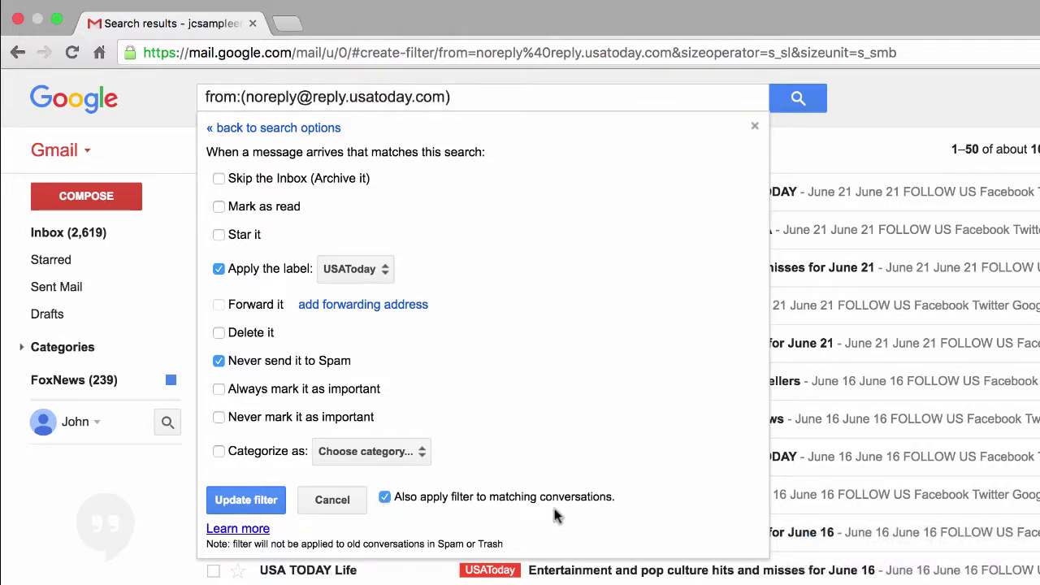
{"action": "left_click", "coordinate": [244, 499]}
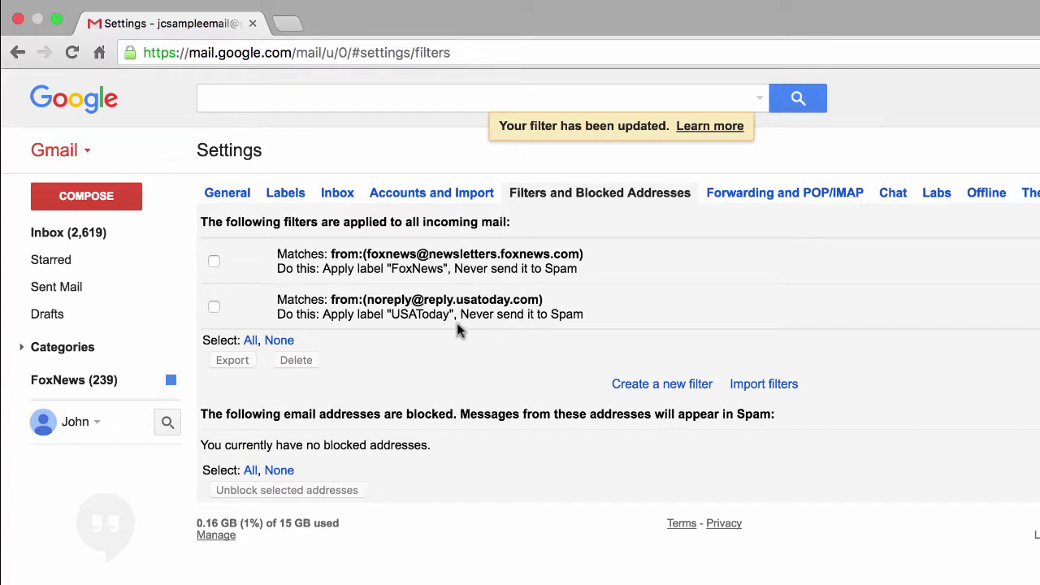
Step: Check the inbox and the messages filed under the USAToday label for where USA TODAY mail is kept
{"action": "left_click", "coordinate": [80, 237]}
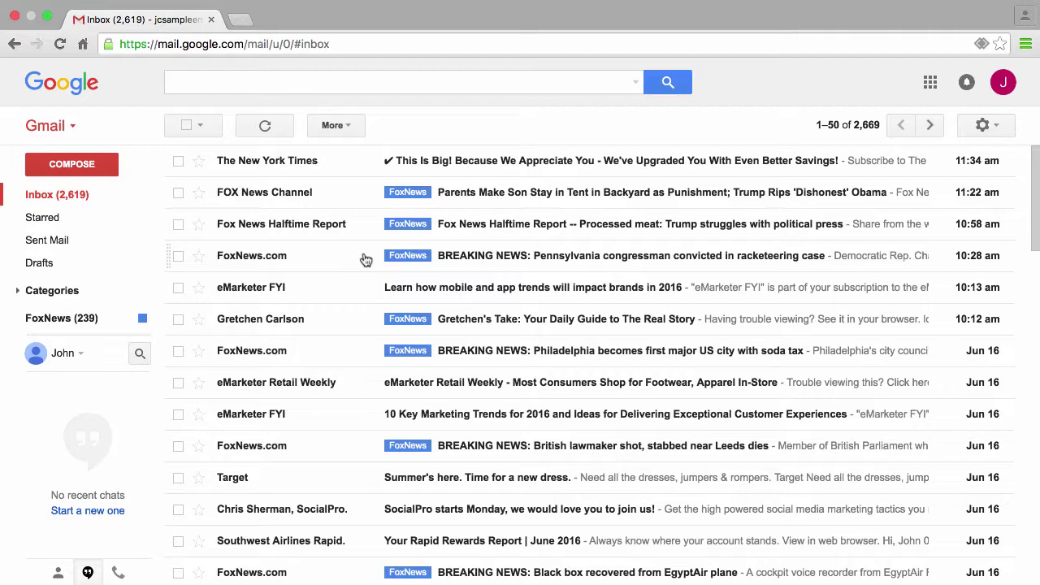
{"action": "mouse_move", "coordinate": [122, 289]}
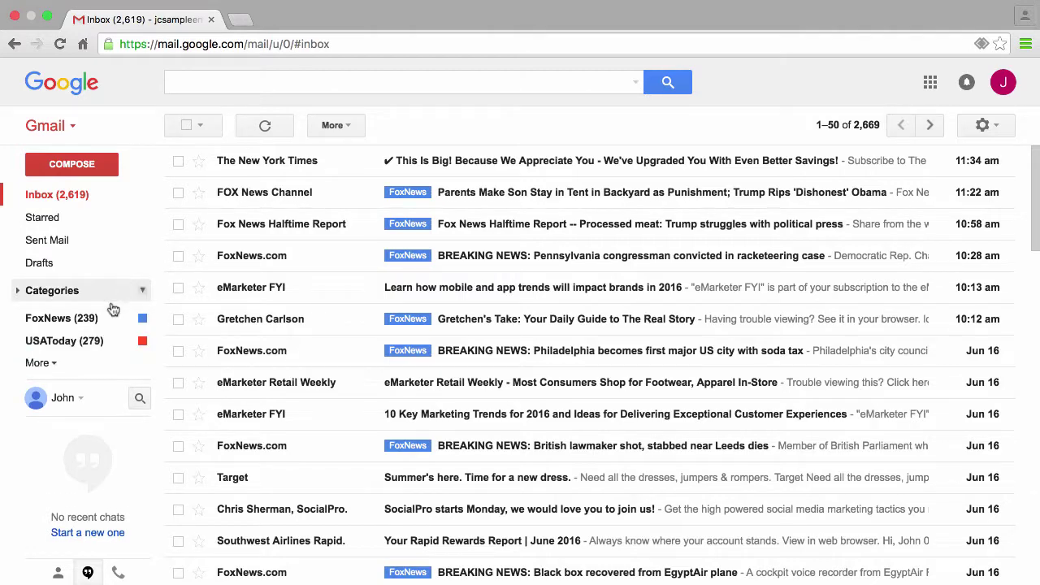
{"action": "left_click", "coordinate": [63, 345]}
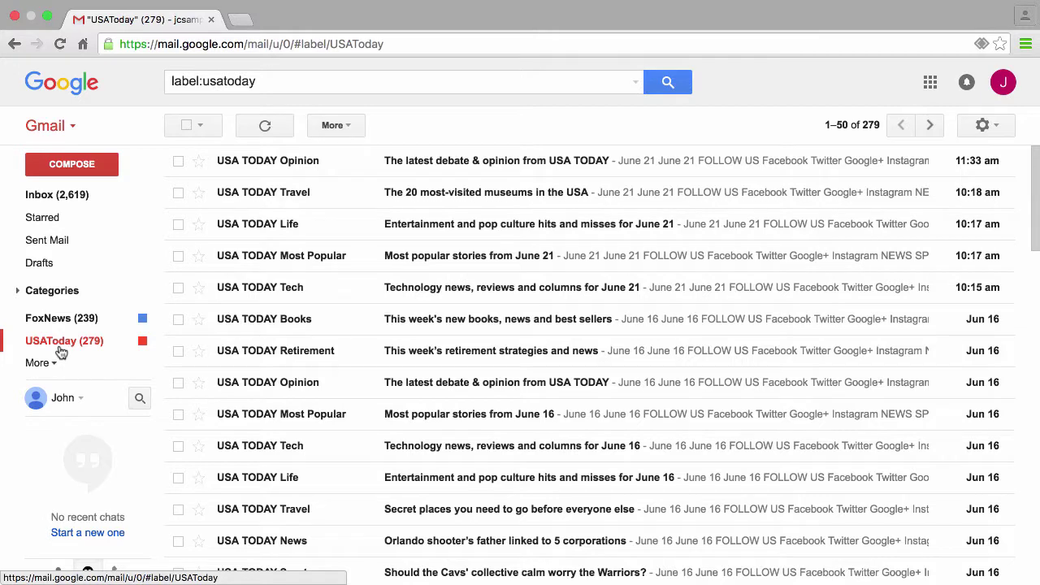
{"action": "left_click_drag", "start_coordinate": [61, 352], "coordinate": [116, 316]}
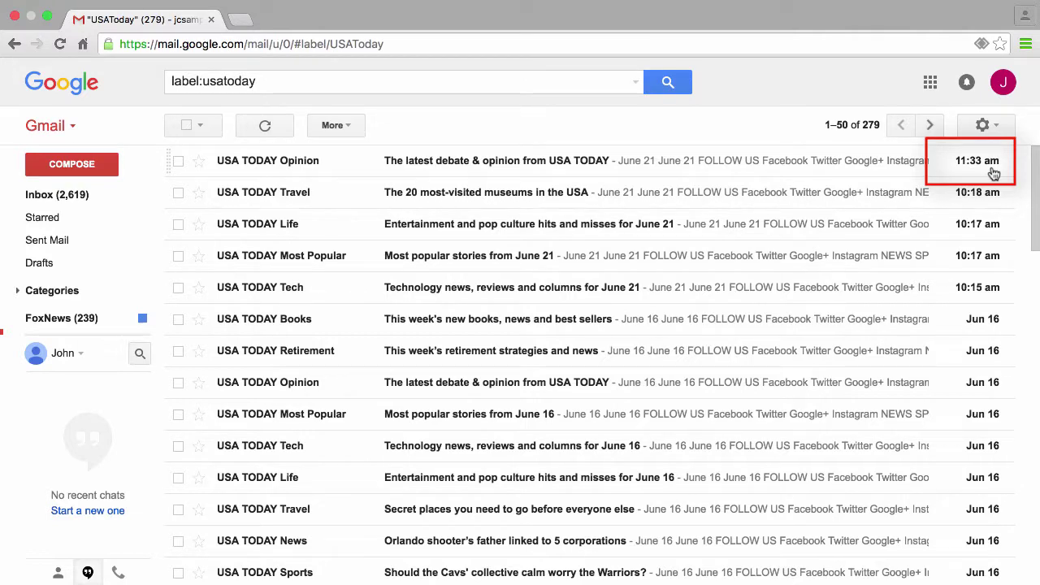
{"action": "left_click", "coordinate": [57, 195]}
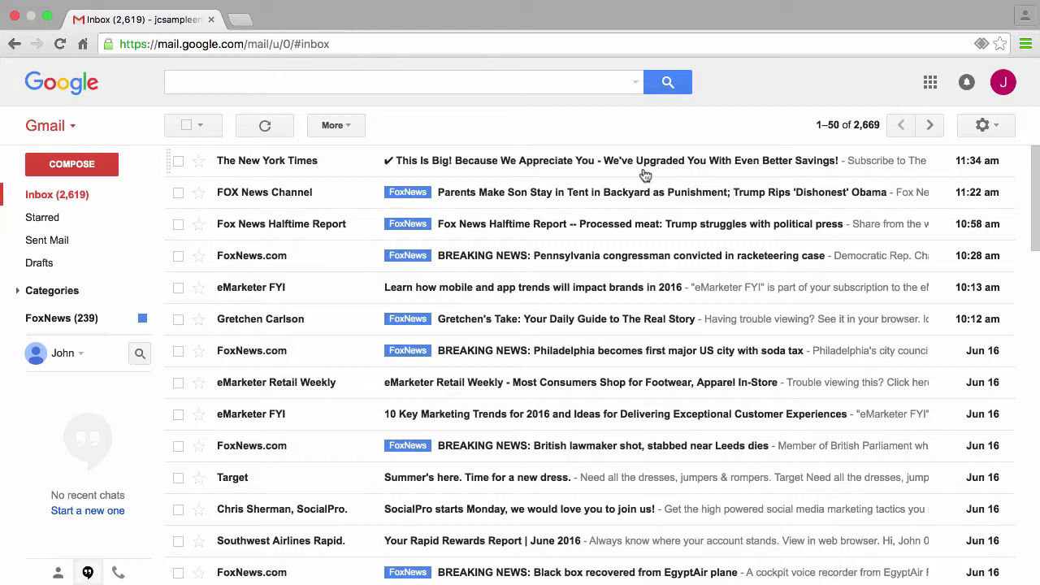
{"action": "left_click", "coordinate": [85, 318]}
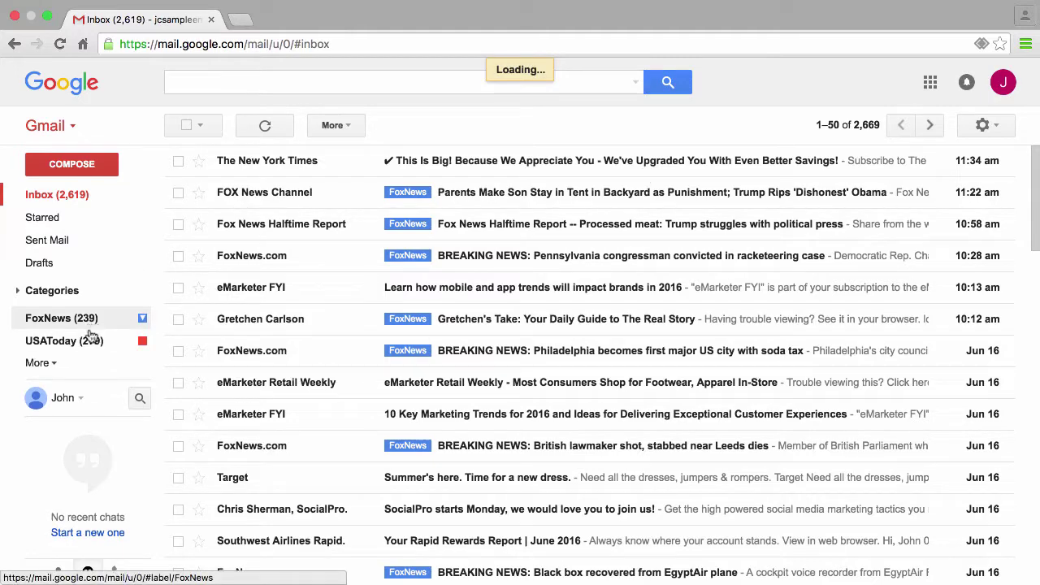
Step: Move all conversations under the USAToday label to the Inbox, including those beyond the first page, and confirm the bulk action
{"action": "left_click", "coordinate": [92, 342]}
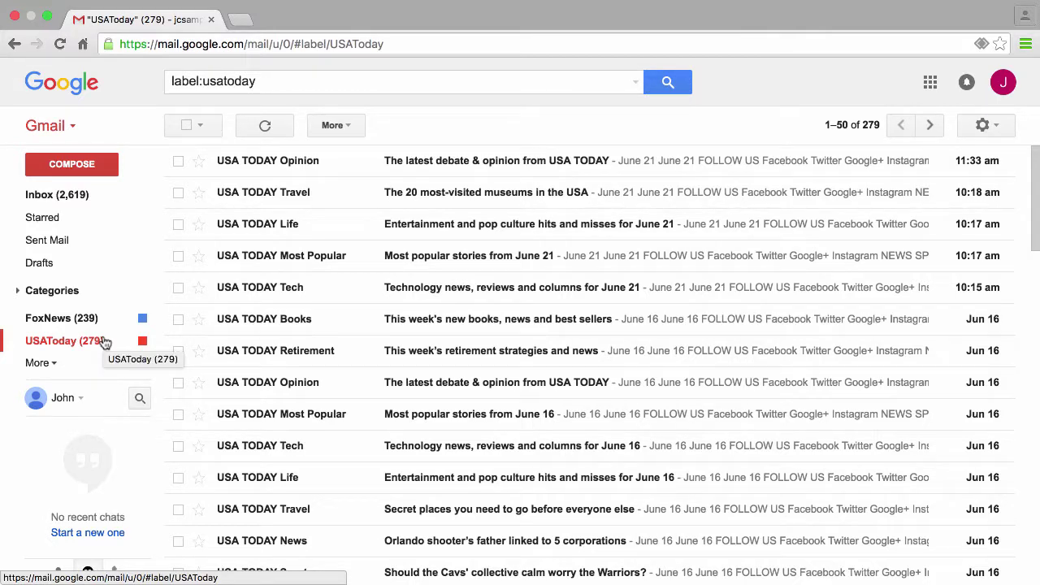
{"action": "left_click", "coordinate": [186, 126]}
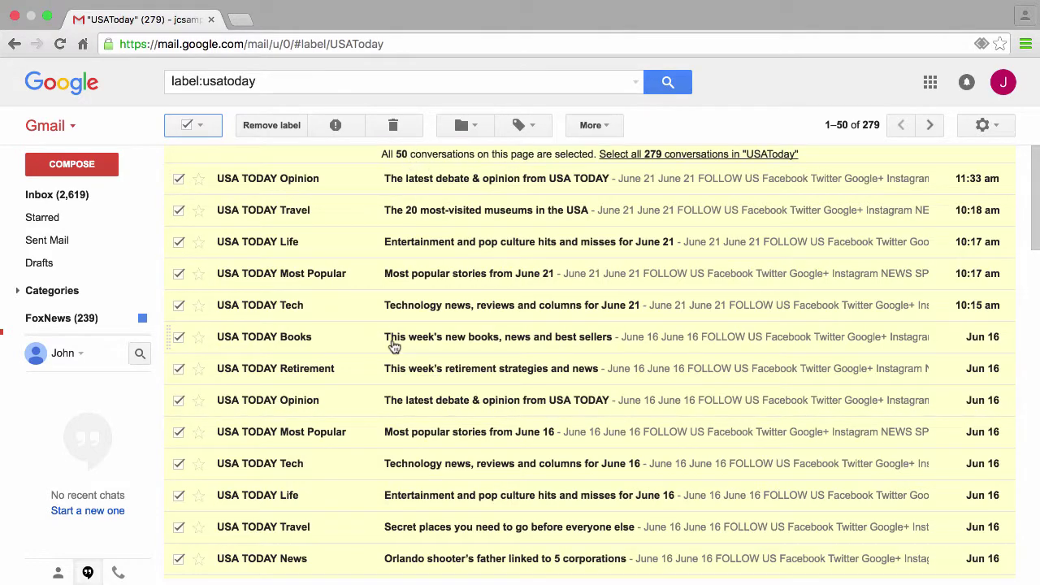
{"action": "scroll", "coordinate": [393, 345], "scroll_direction": "down", "scroll_amount": 15}
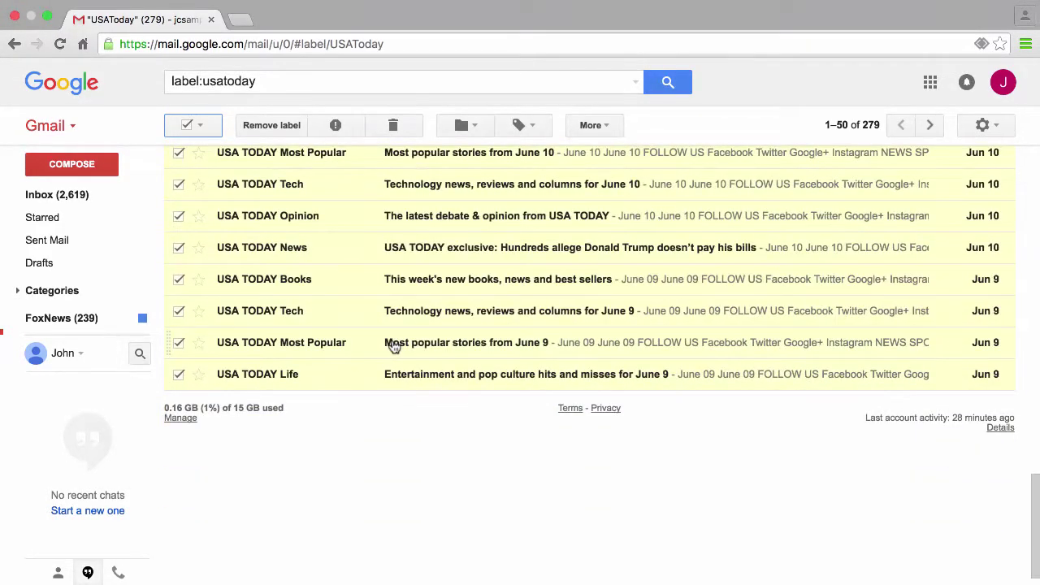
{"action": "scroll", "coordinate": [393, 345], "scroll_direction": "up", "scroll_amount": 15}
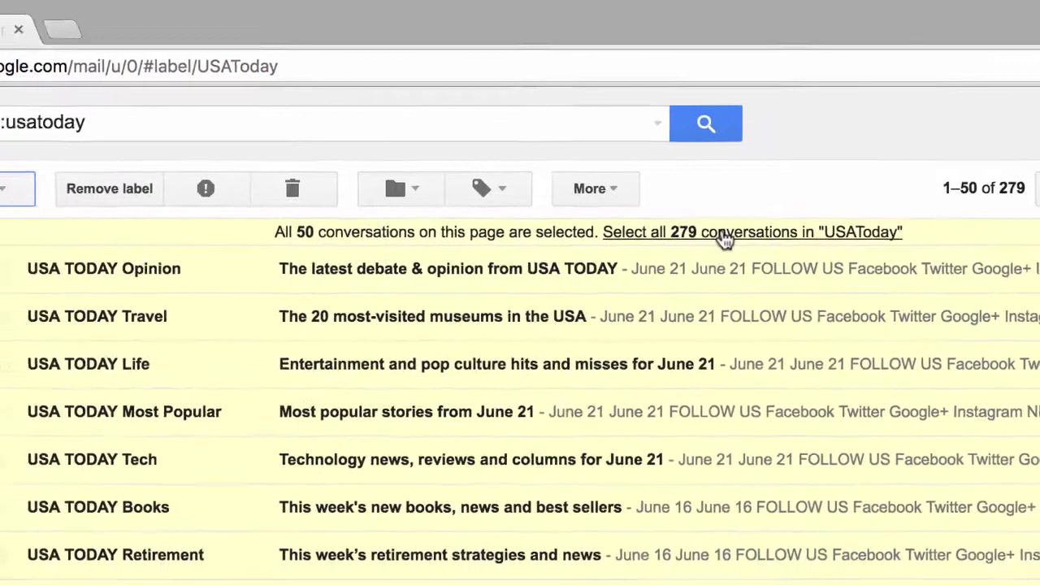
{"action": "left_click", "coordinate": [723, 234]}
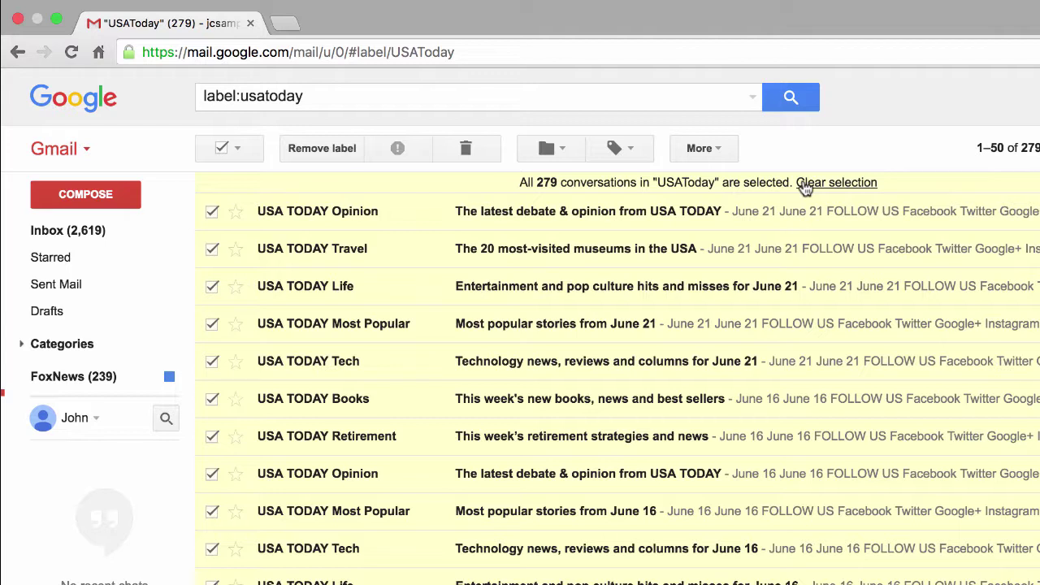
{"action": "left_click", "coordinate": [556, 150]}
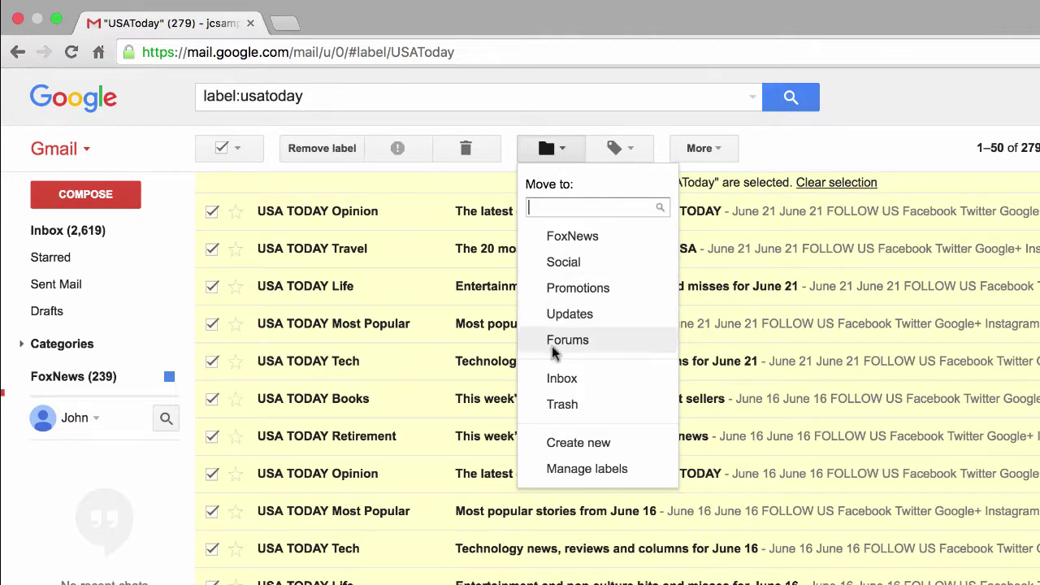
{"action": "left_click", "coordinate": [555, 382]}
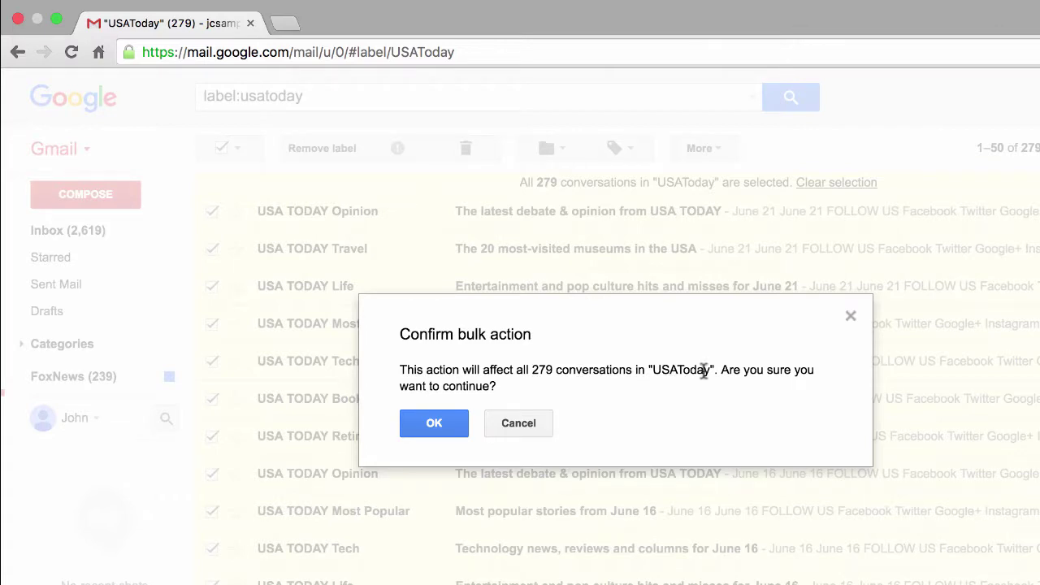
{"action": "left_click", "coordinate": [418, 423]}
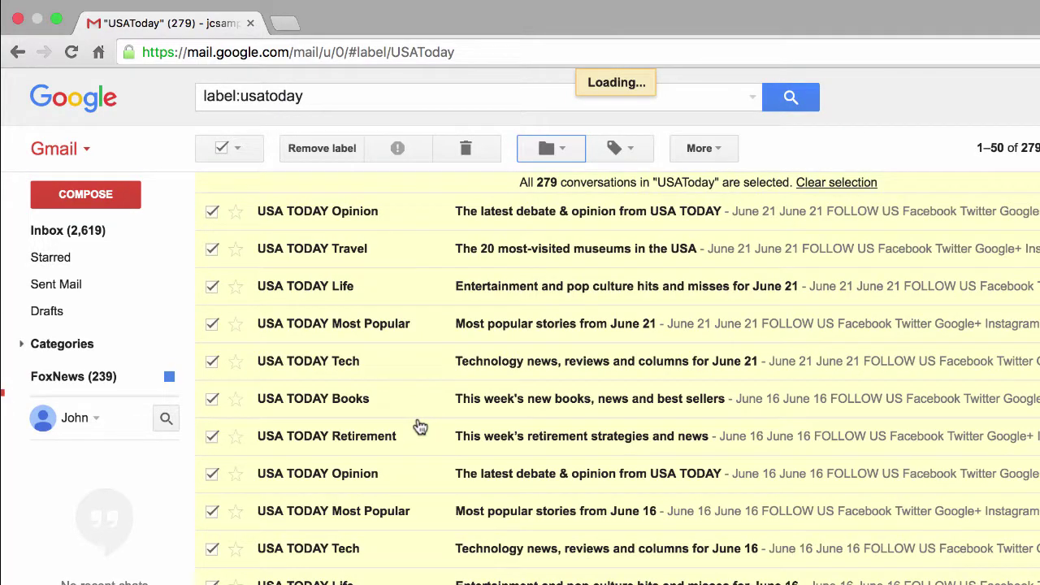
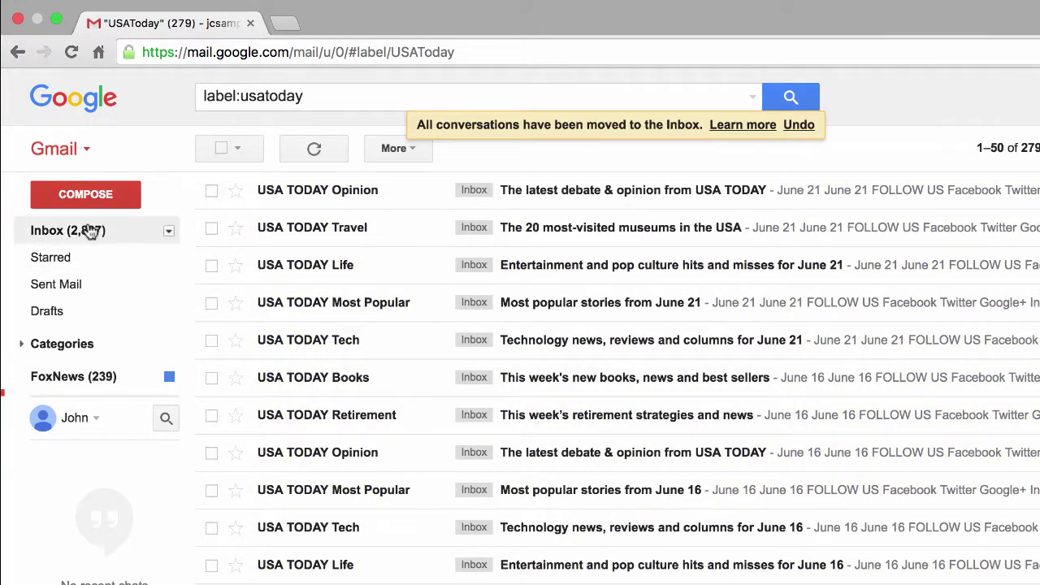
Step: Review the labelled messages in the inbox and under the USAToday and FoxNews labels
{"action": "left_click", "coordinate": [89, 230]}
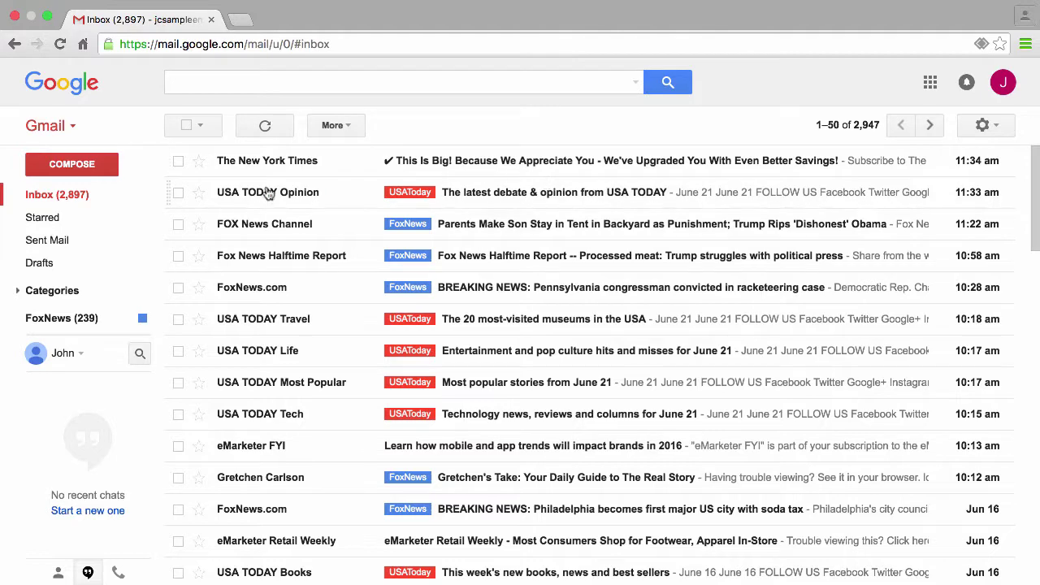
{"action": "mouse_move", "coordinate": [91, 308]}
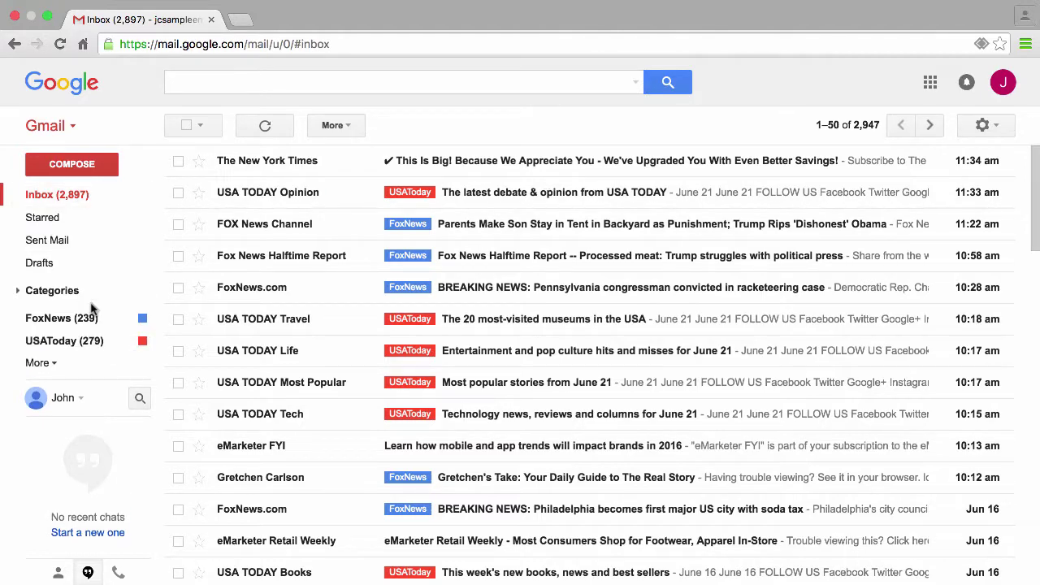
{"action": "left_click", "coordinate": [64, 341]}
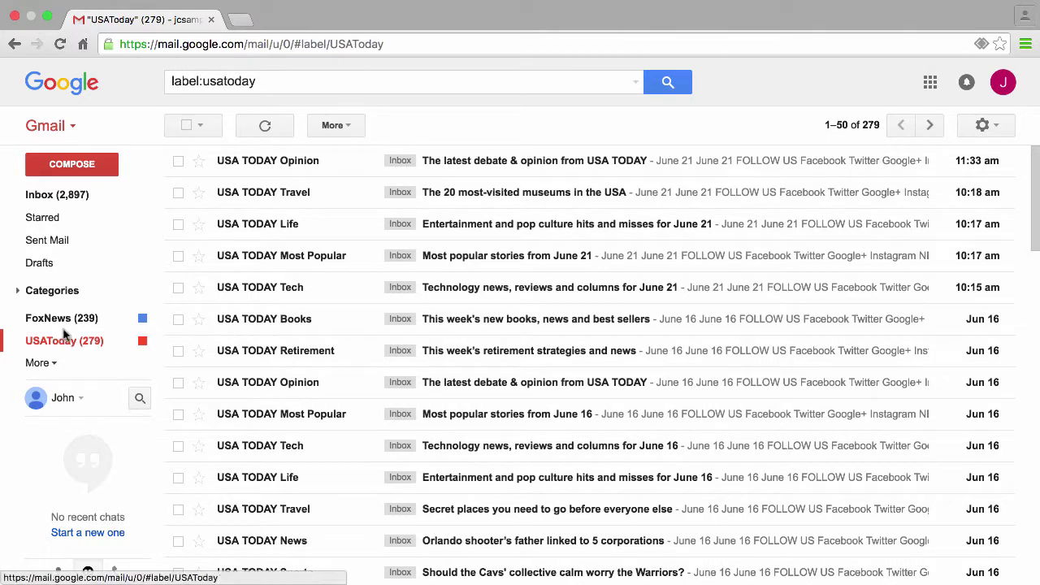
{"action": "left_click", "coordinate": [65, 328]}
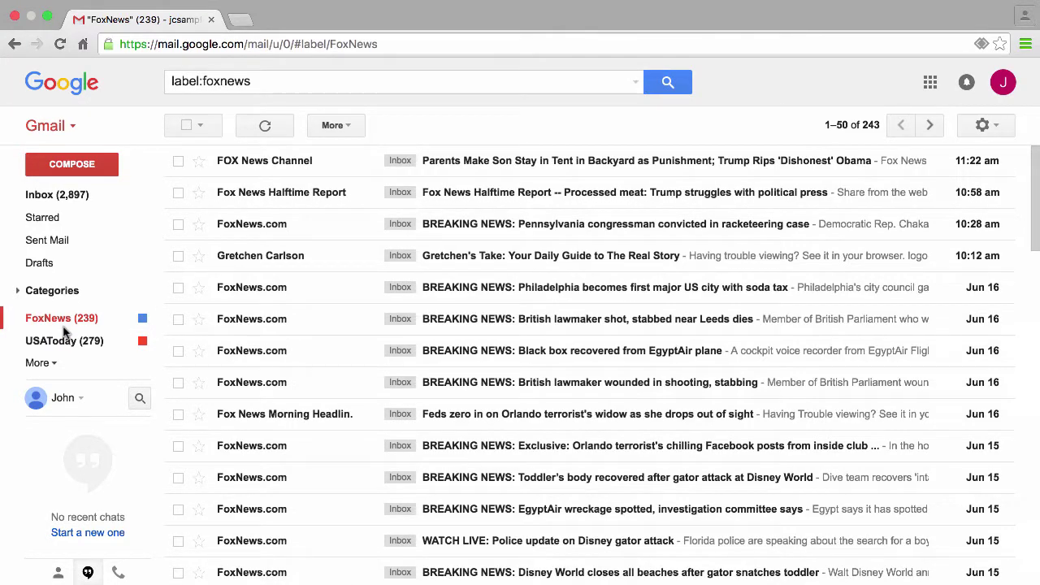
Step: In the label settings, create a new label named Astrology without nesting it under another label
{"action": "left_click", "coordinate": [81, 197]}
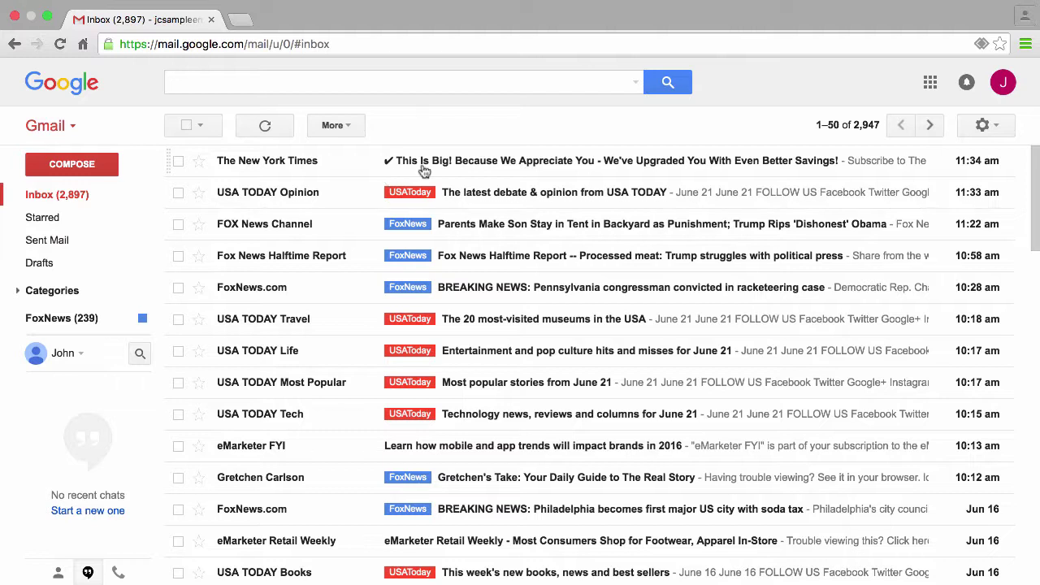
{"action": "left_click", "coordinate": [993, 128]}
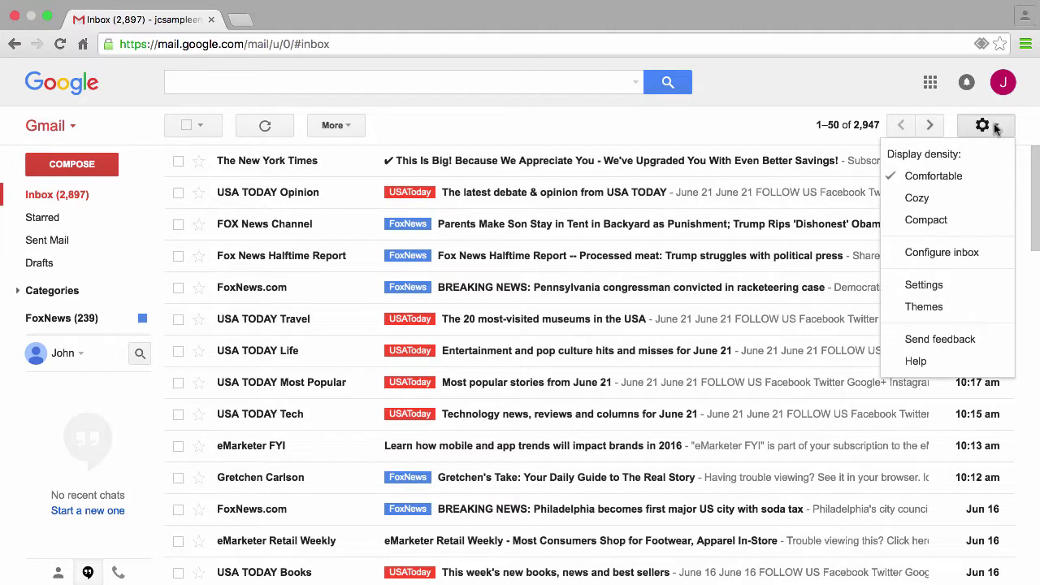
{"action": "left_click", "coordinate": [912, 289]}
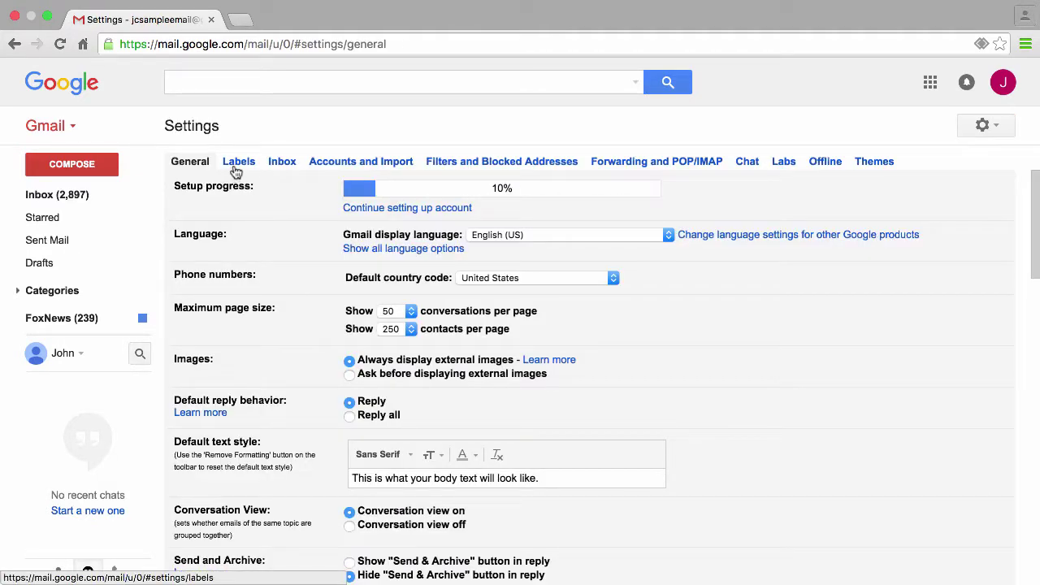
{"action": "left_click", "coordinate": [234, 171]}
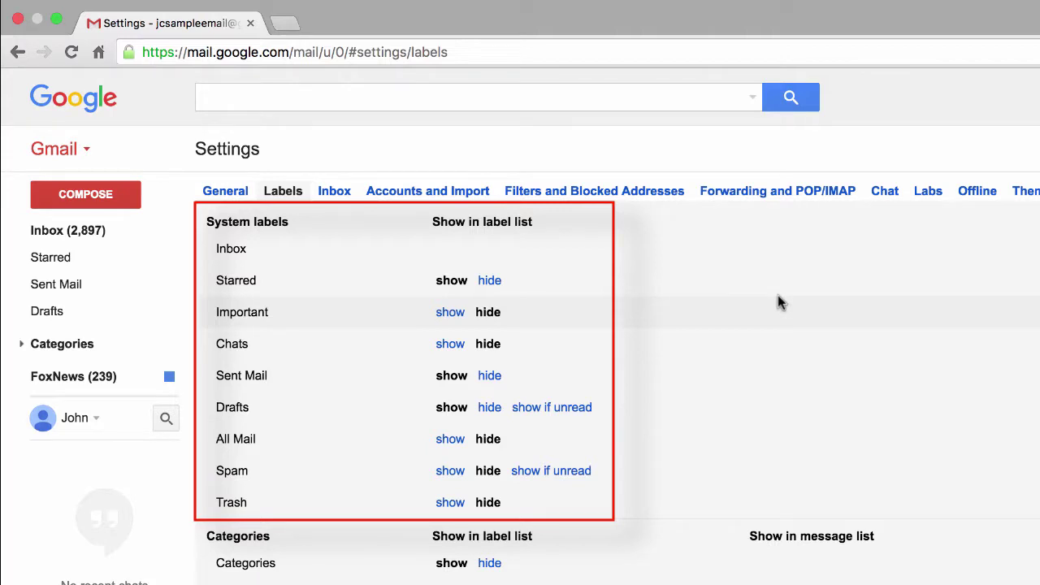
{"action": "scroll", "coordinate": [777, 295], "scroll_direction": "down", "scroll_amount": 5}
{"action": "scroll", "coordinate": [777, 295], "scroll_direction": "down", "scroll_amount": 2}
{"action": "scroll", "coordinate": [778, 295], "scroll_direction": "up", "scroll_amount": 4}
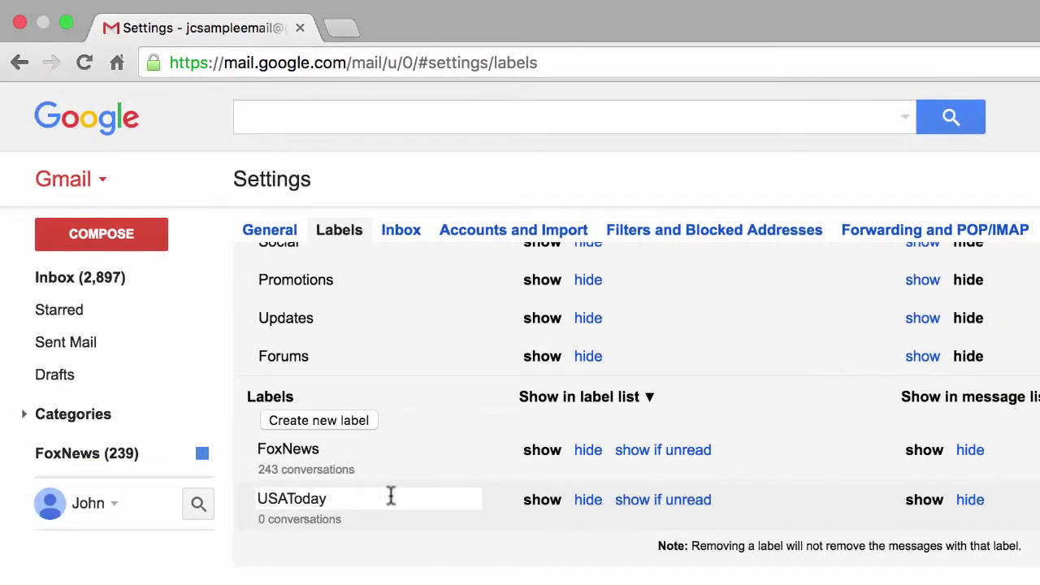
{"action": "left_click", "coordinate": [317, 421]}
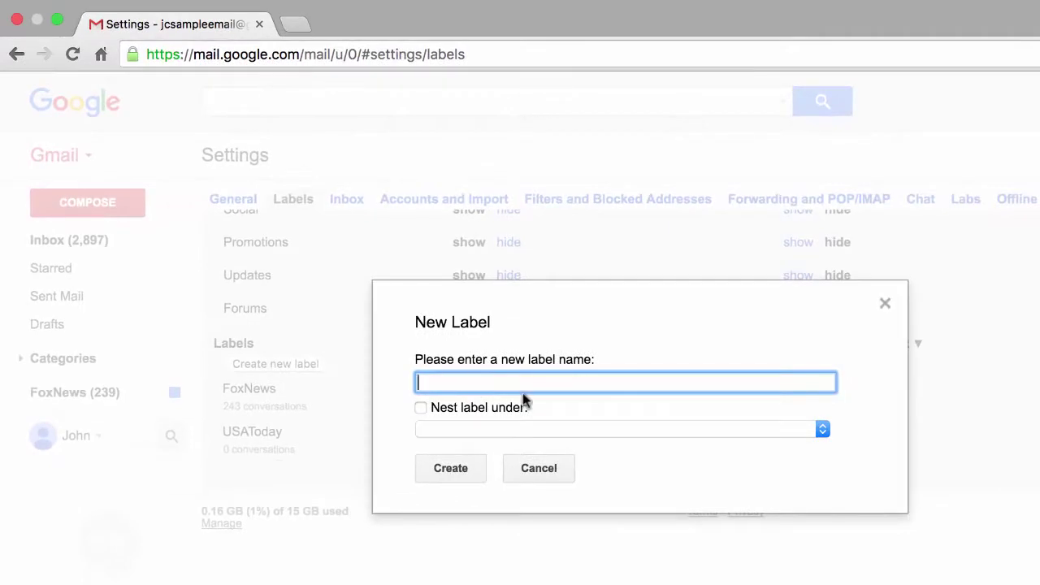
{"action": "type", "text": "Astrology"}
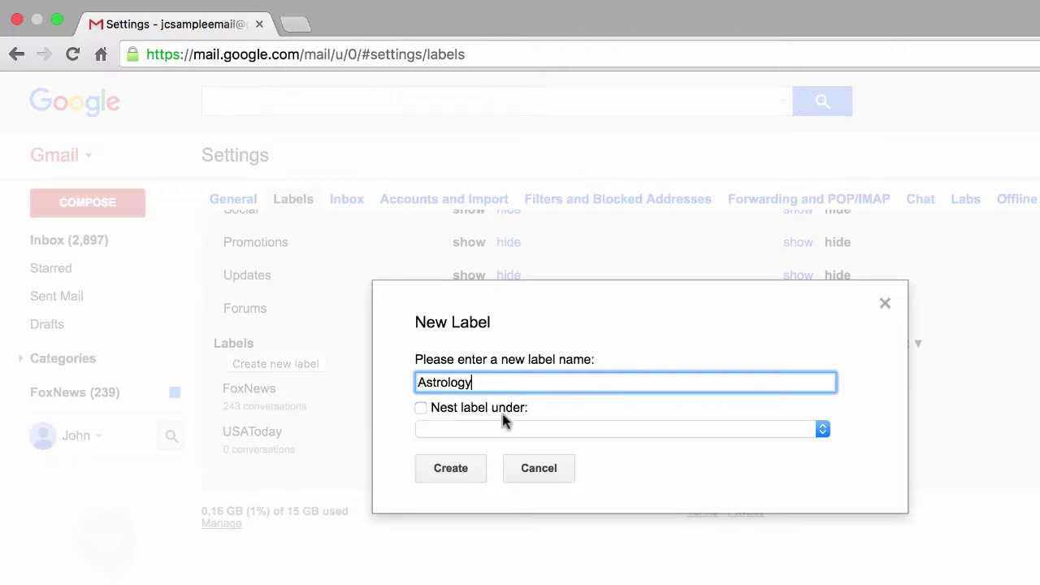
{"action": "left_click", "coordinate": [451, 469]}
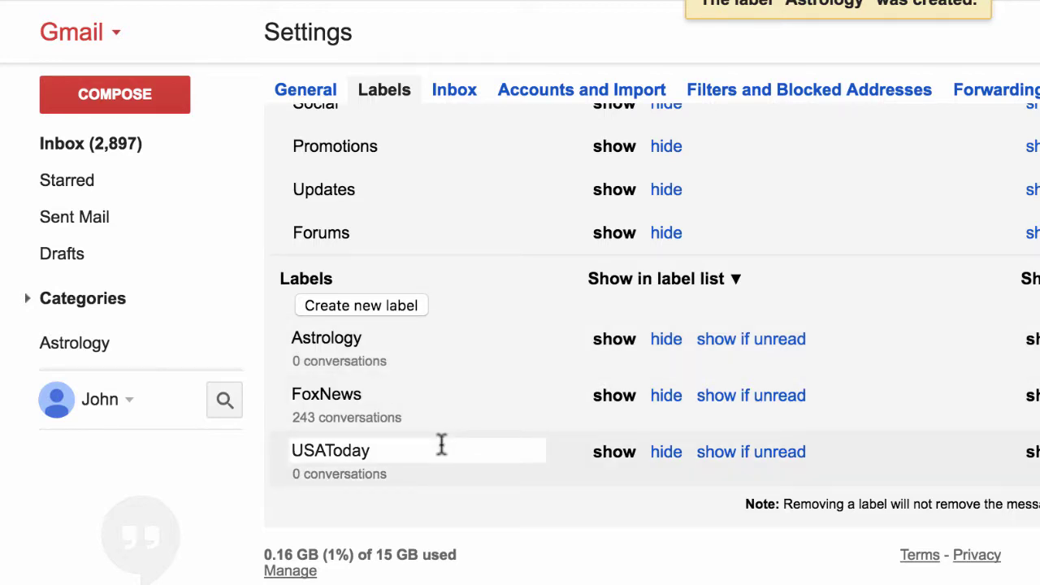
Step: Rename the USAToday label to USATEmails in the label settings
{"action": "left_click", "coordinate": [387, 454]}
{"action": "left_click", "coordinate": [387, 453]}
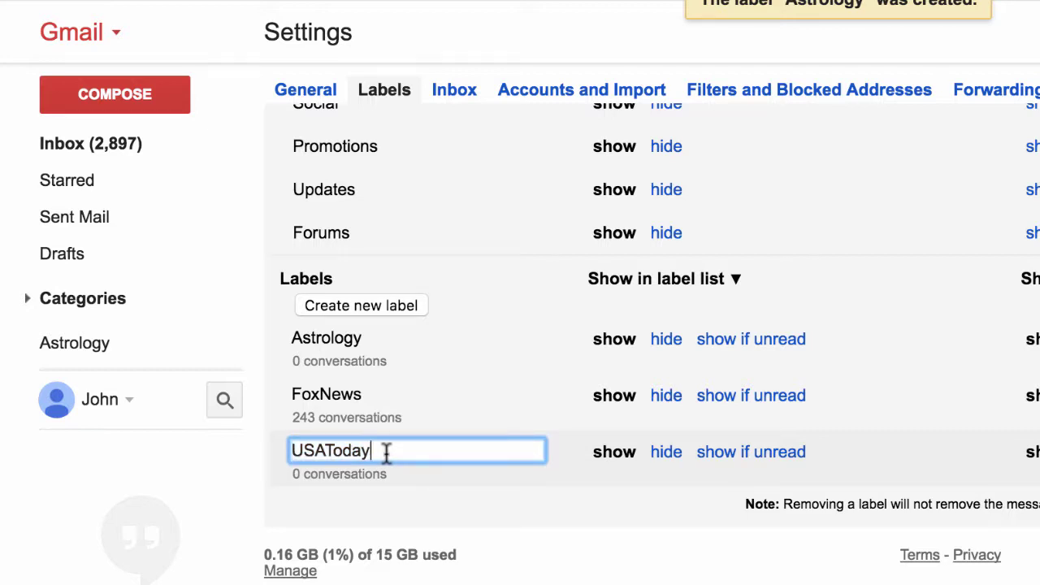
{"action": "key", "text": "BackSpace"}
{"action": "key", "text": "BackSpace"}
{"action": "key", "text": "BackSpace"}
{"action": "key", "text": "BackSpace"}
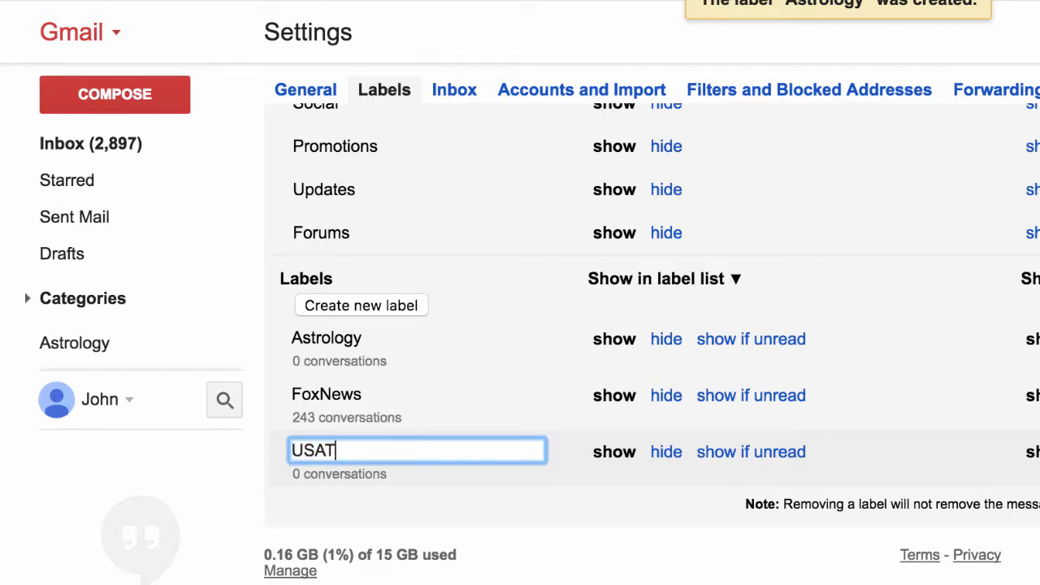
{"action": "type", "text": "Emails"}
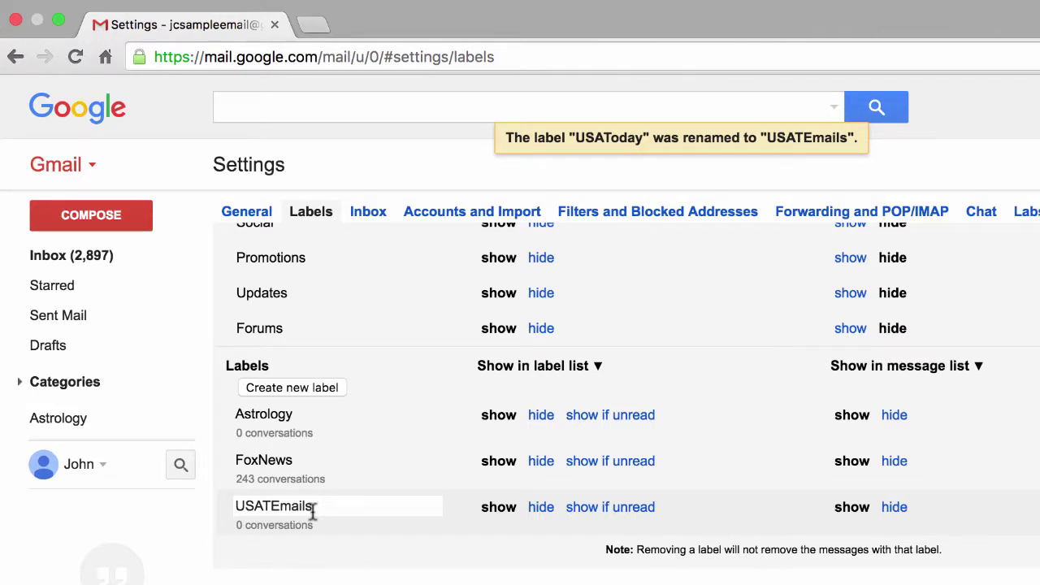
Step: Set the All Mail, Spam and Trash system labels to show in the label list
{"action": "scroll", "coordinate": [312, 509], "scroll_direction": "up", "scroll_amount": 10}
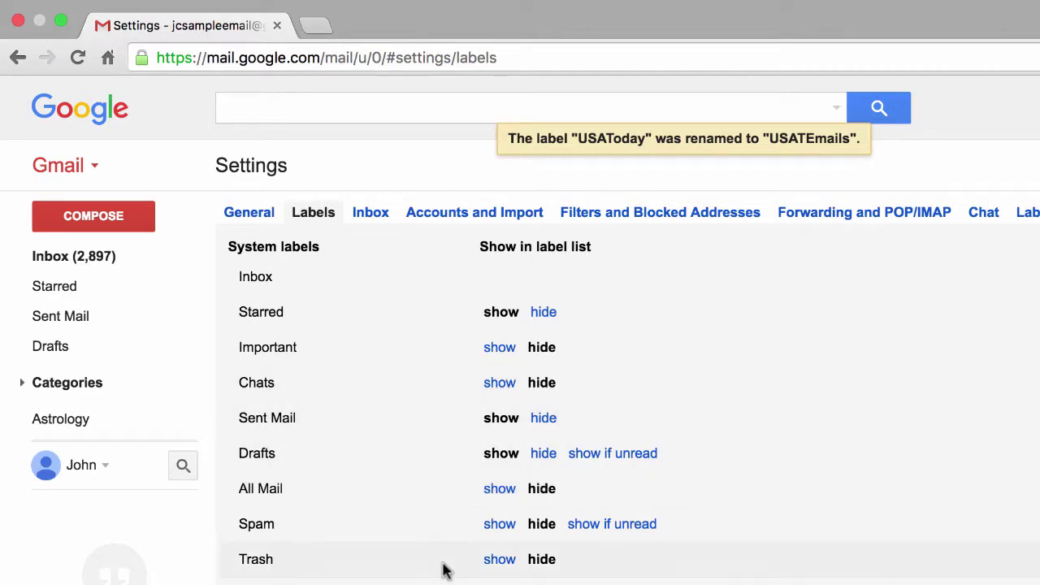
{"action": "scroll", "coordinate": [445, 571], "scroll_direction": "down", "scroll_amount": 5}
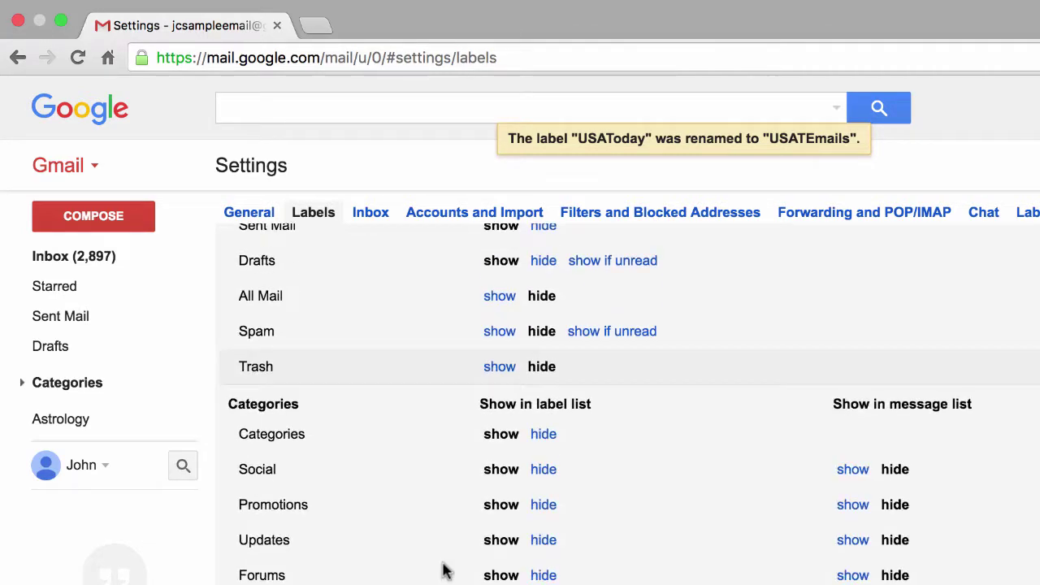
{"action": "scroll", "coordinate": [445, 571], "scroll_direction": "up", "scroll_amount": 5}
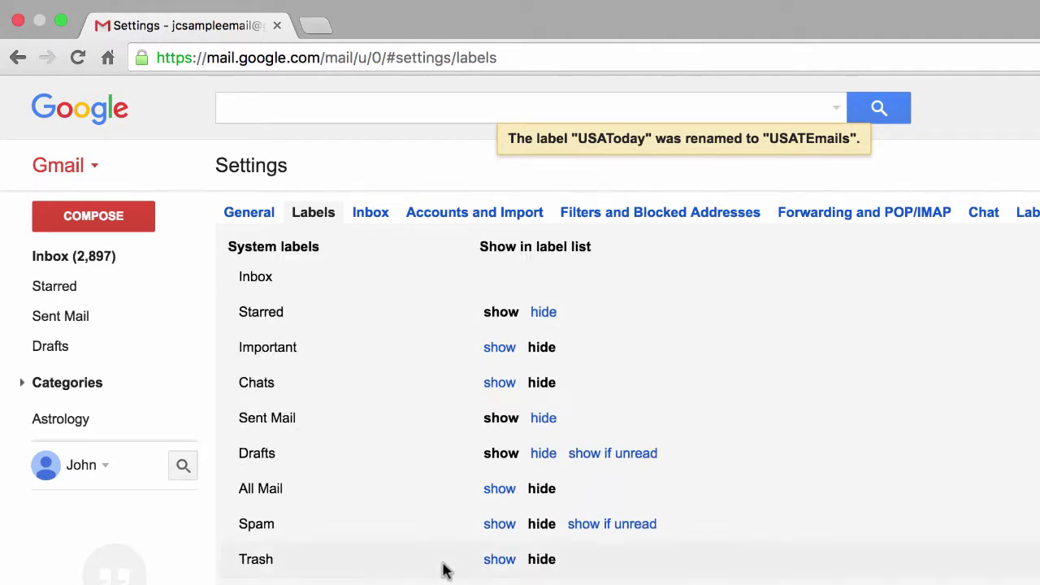
{"action": "left_click", "coordinate": [501, 491]}
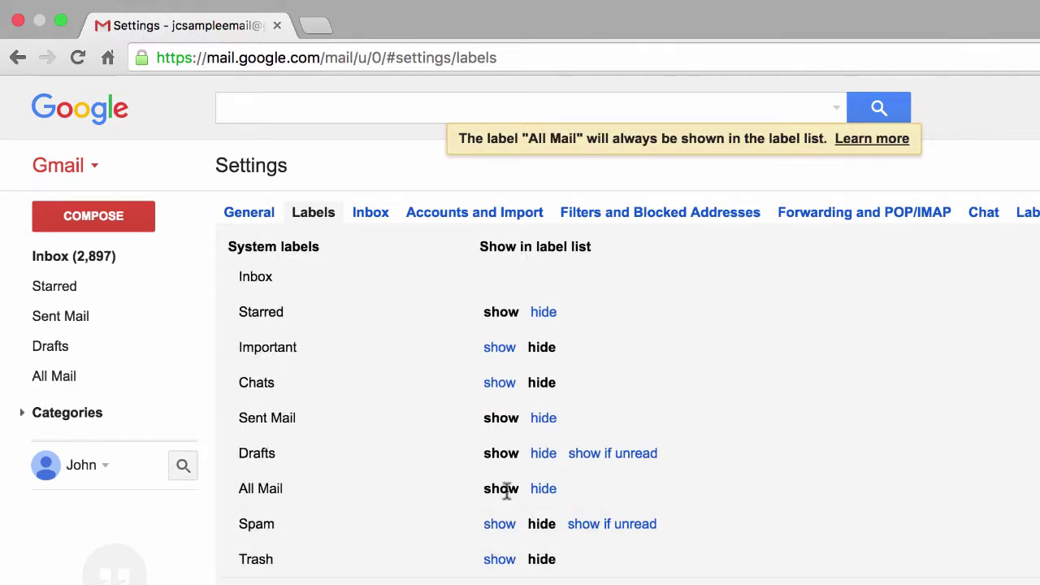
{"action": "mouse_move", "coordinate": [65, 386]}
{"action": "mouse_move", "coordinate": [96, 396]}
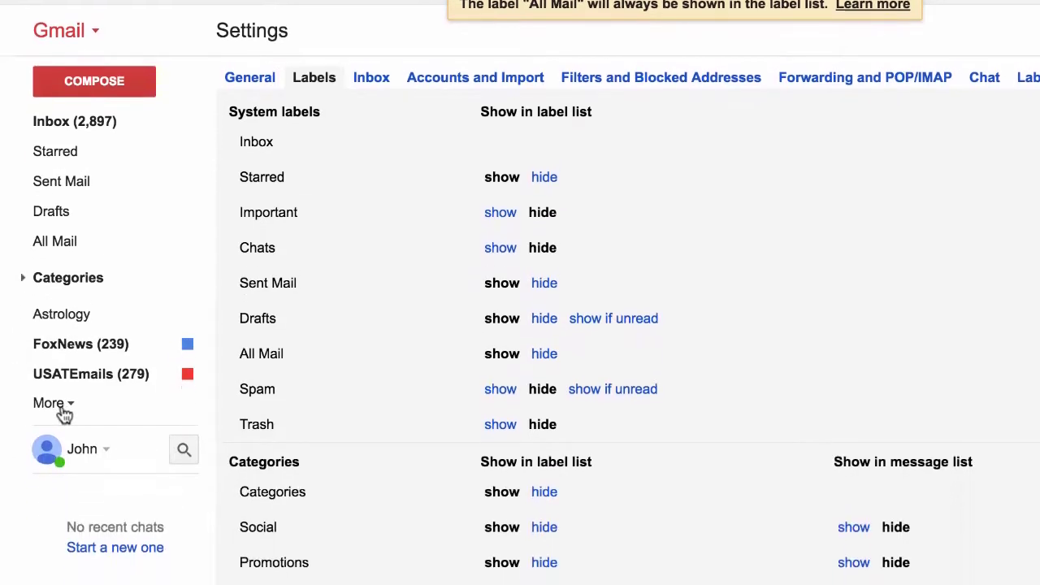
{"action": "left_click", "coordinate": [60, 543]}
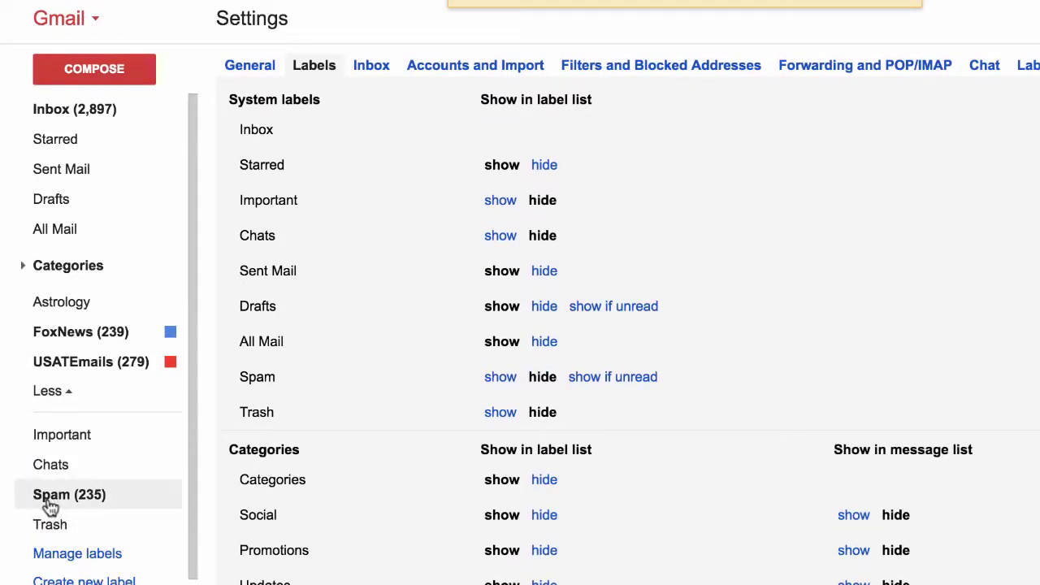
{"action": "left_click", "coordinate": [496, 382]}
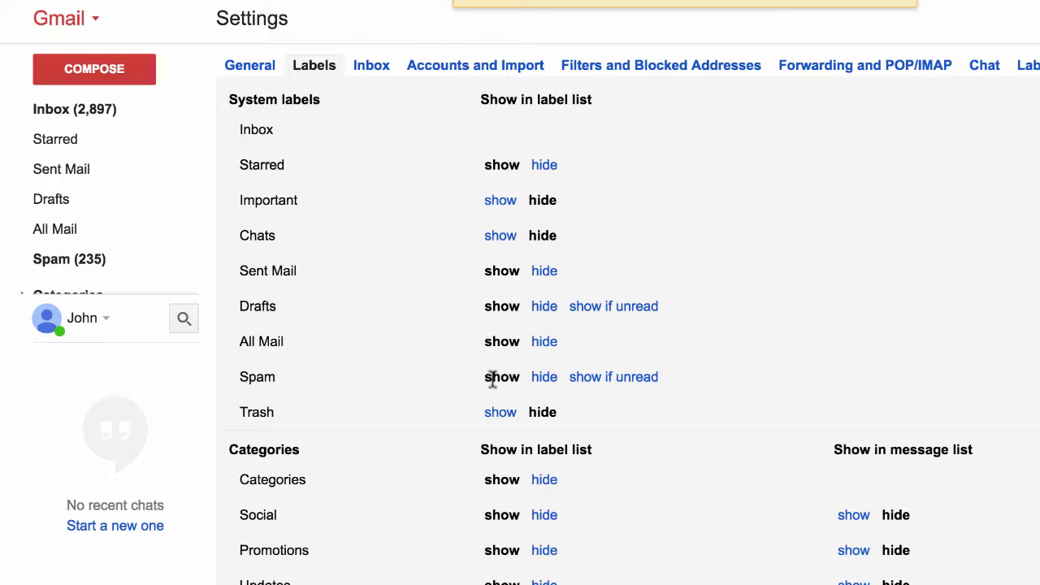
{"action": "left_click", "coordinate": [497, 411]}
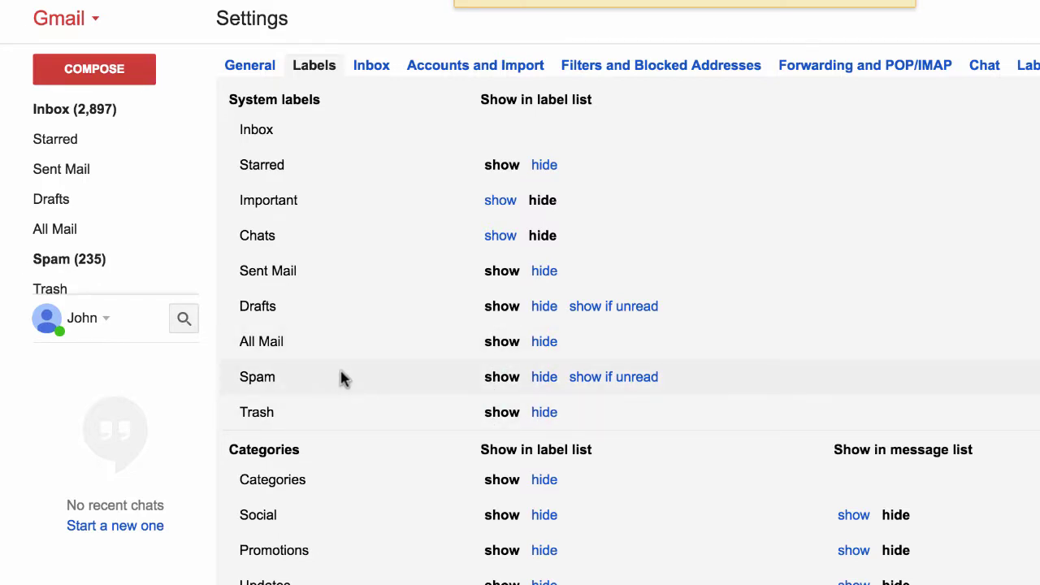
{"action": "mouse_move", "coordinate": [37, 139]}
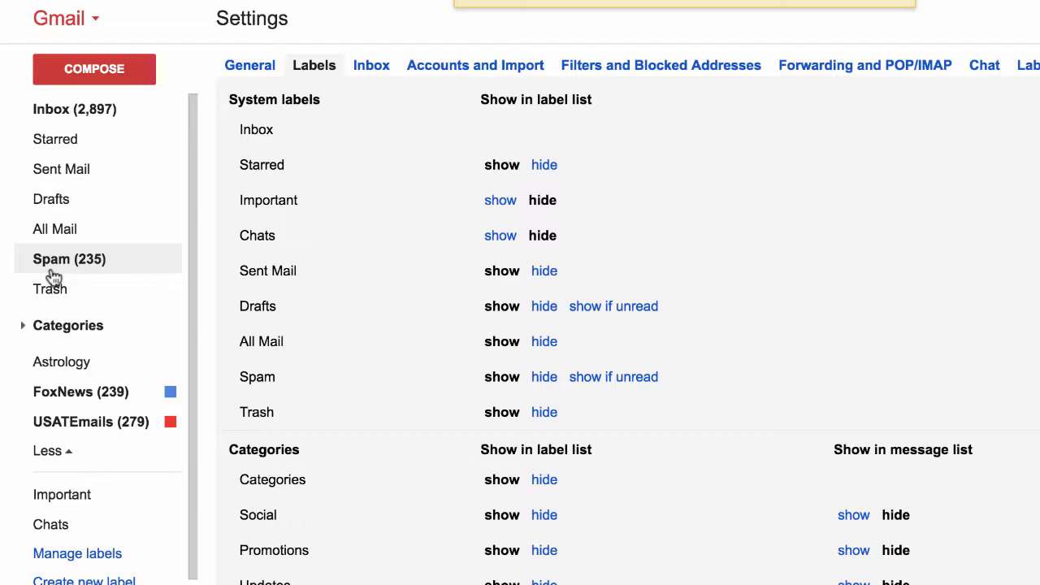
Step: Open label management from The New York Times message's label choices, review the custom labels' options, and return to the inbox to deselect the message
{"action": "left_click", "coordinate": [82, 109]}
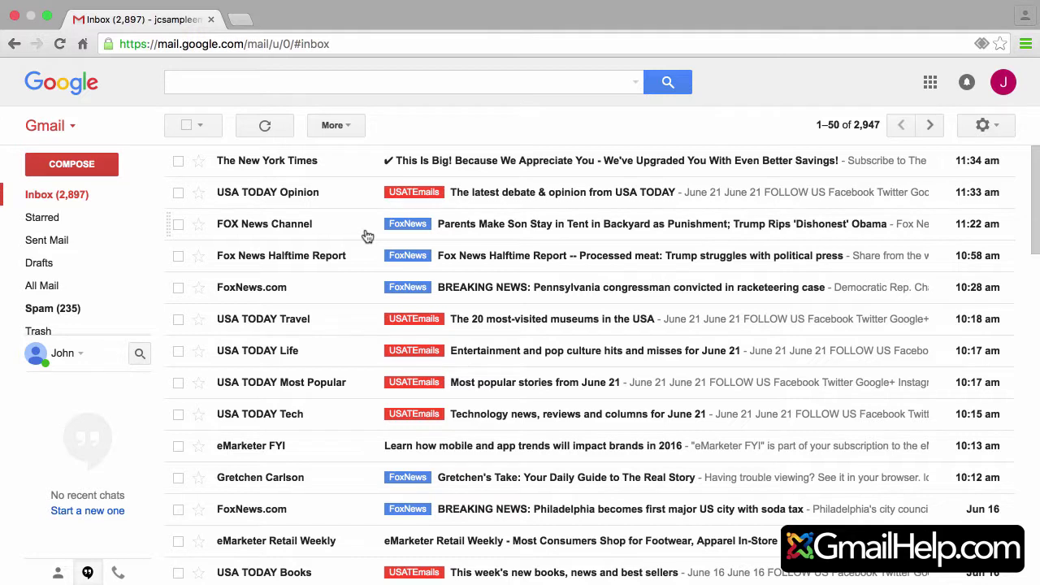
{"action": "left_click", "coordinate": [178, 161]}
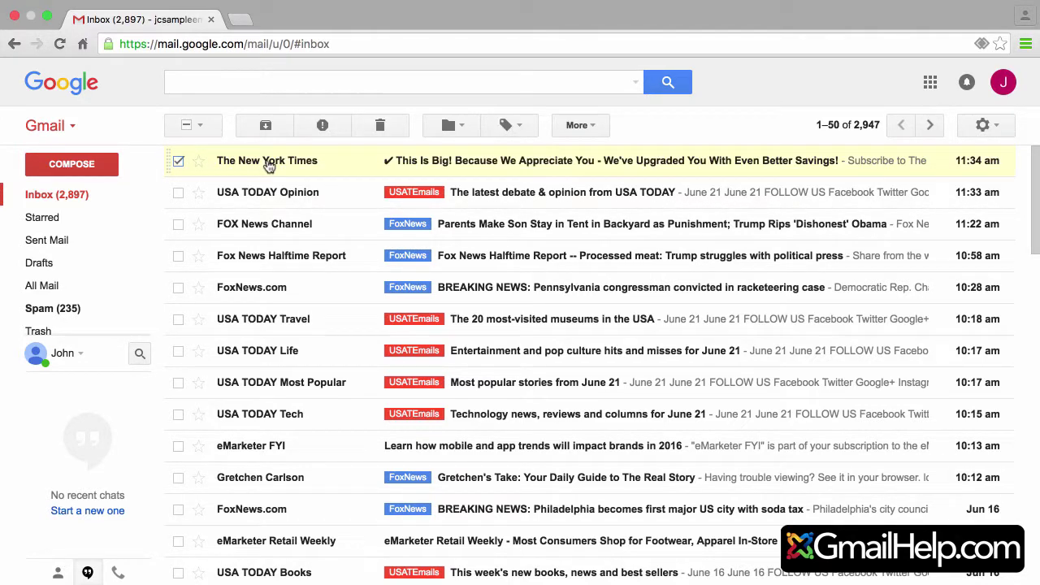
{"action": "mouse_move", "coordinate": [269, 166]}
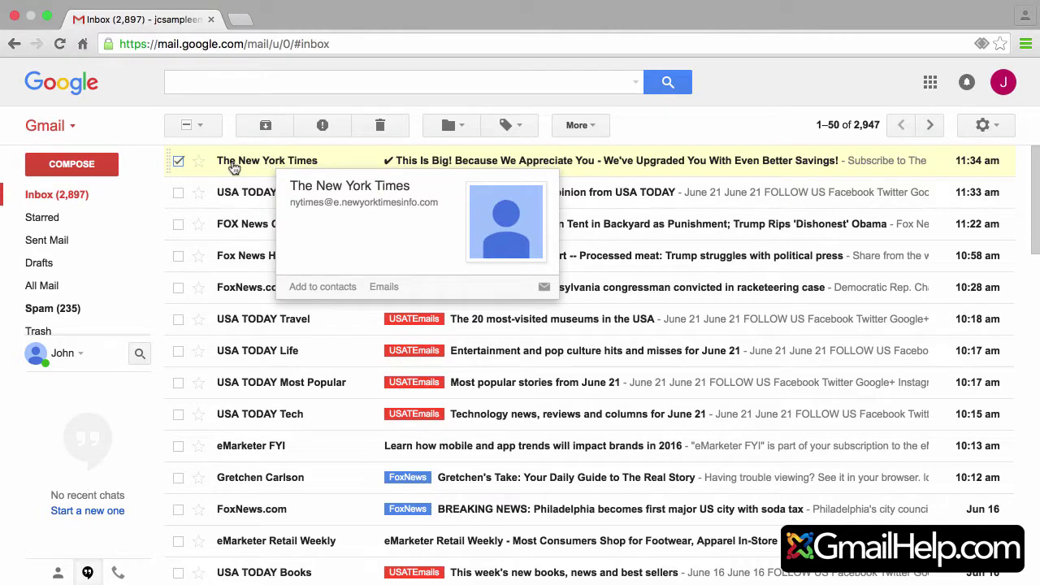
{"action": "left_click", "coordinate": [511, 130]}
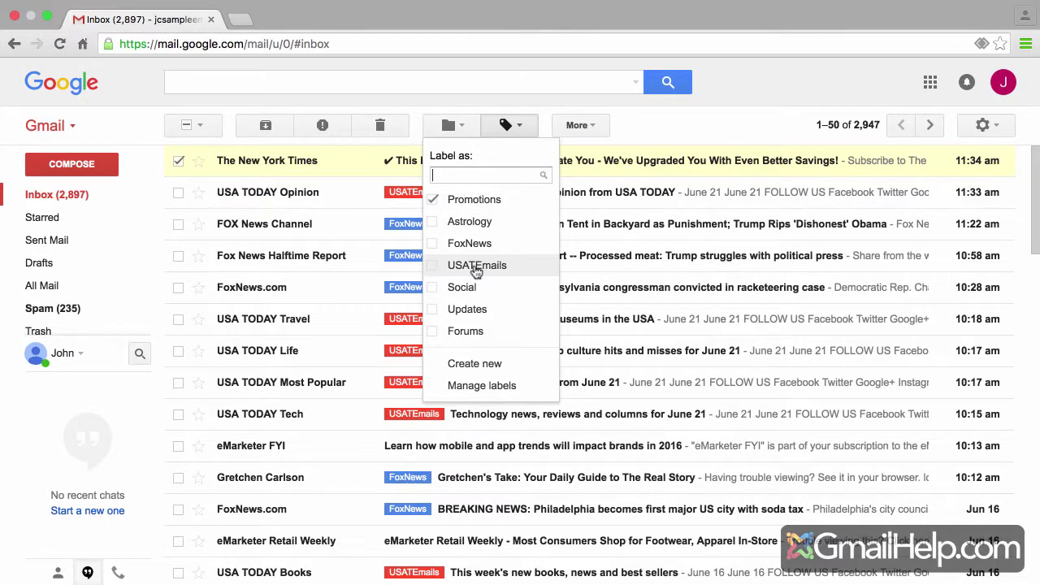
{"action": "left_click", "coordinate": [479, 386]}
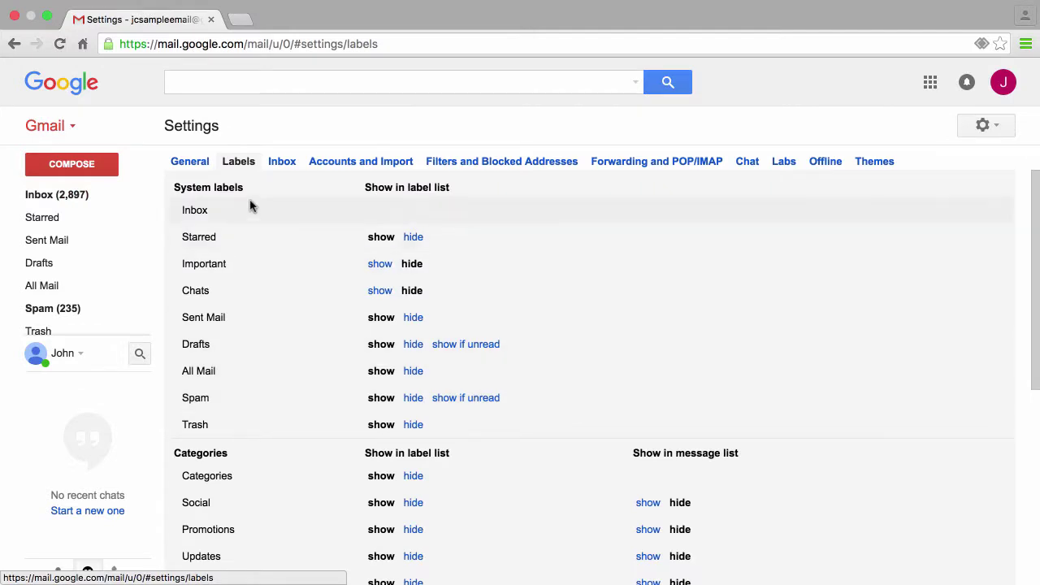
{"action": "left_click", "coordinate": [982, 126]}
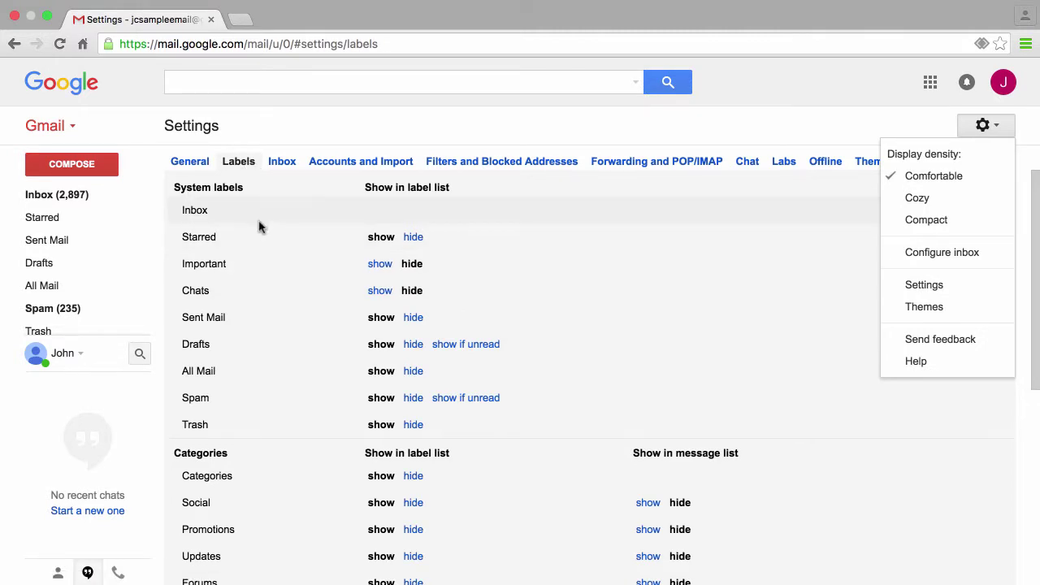
{"action": "scroll", "coordinate": [259, 226], "scroll_direction": "down", "scroll_amount": 5}
{"action": "scroll", "coordinate": [259, 226], "scroll_direction": "down", "scroll_amount": 2}
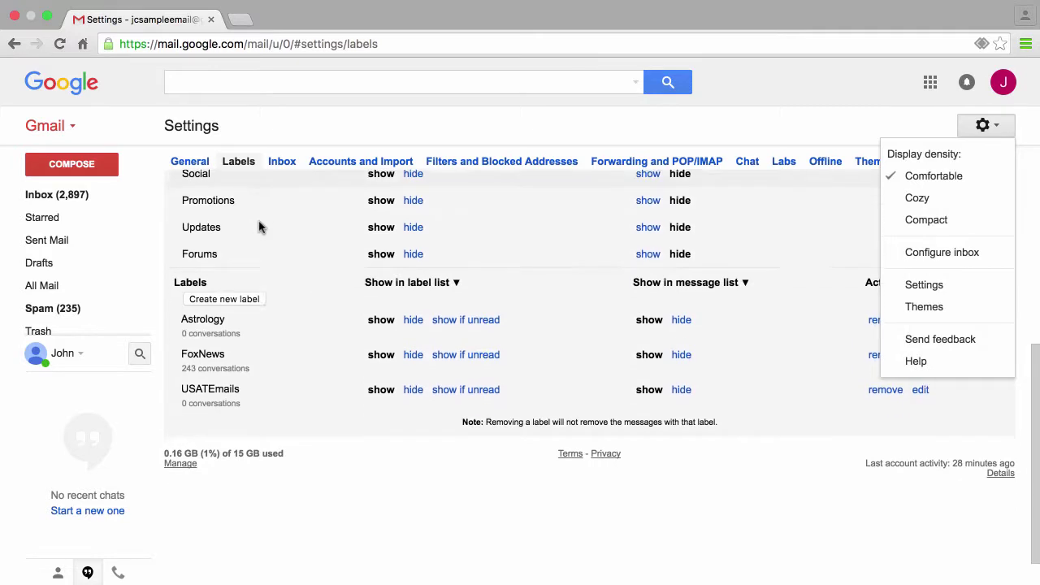
{"action": "left_click", "coordinate": [298, 377]}
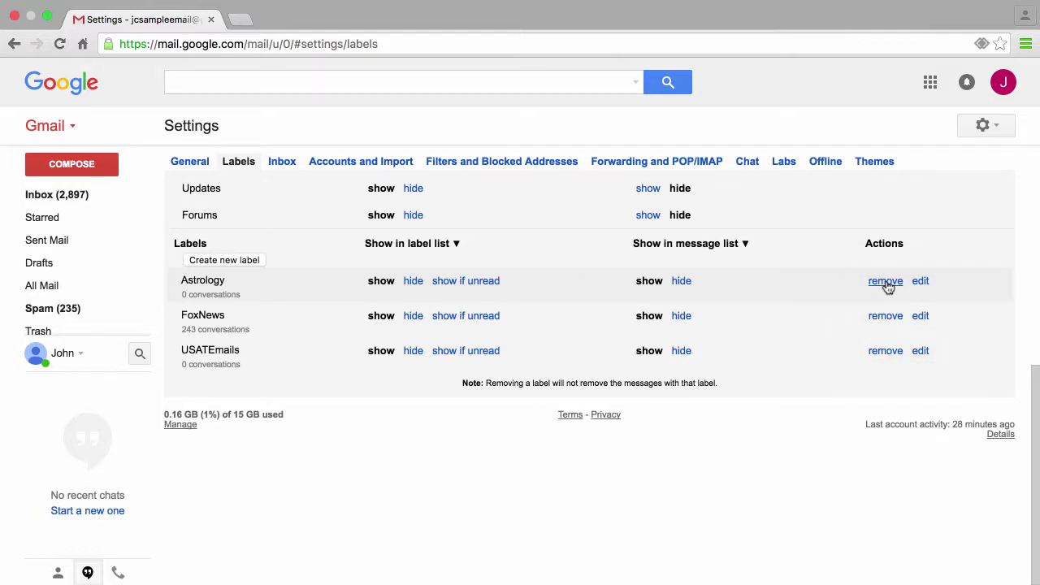
{"action": "left_click", "coordinate": [34, 198]}
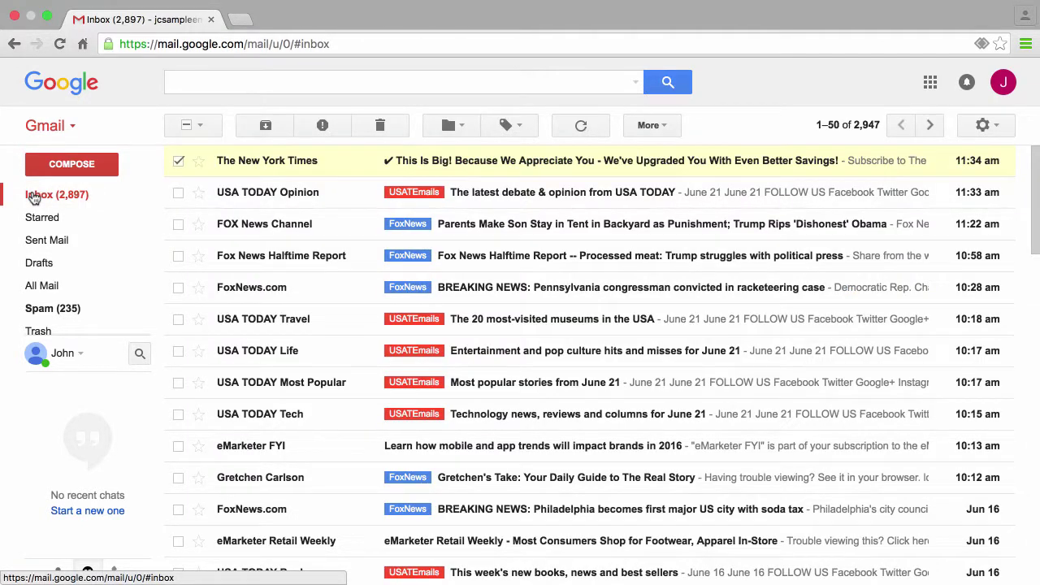
{"action": "left_click", "coordinate": [177, 162]}
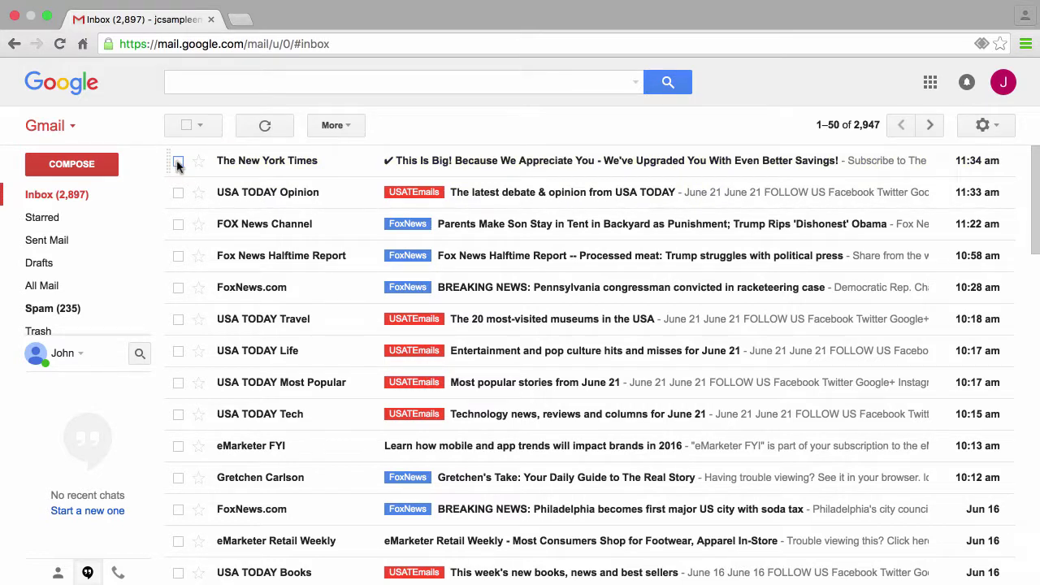
Step: Compare the messages and their labels in All Mail, the inbox and the FoxNews label
{"action": "mouse_move", "coordinate": [46, 293]}
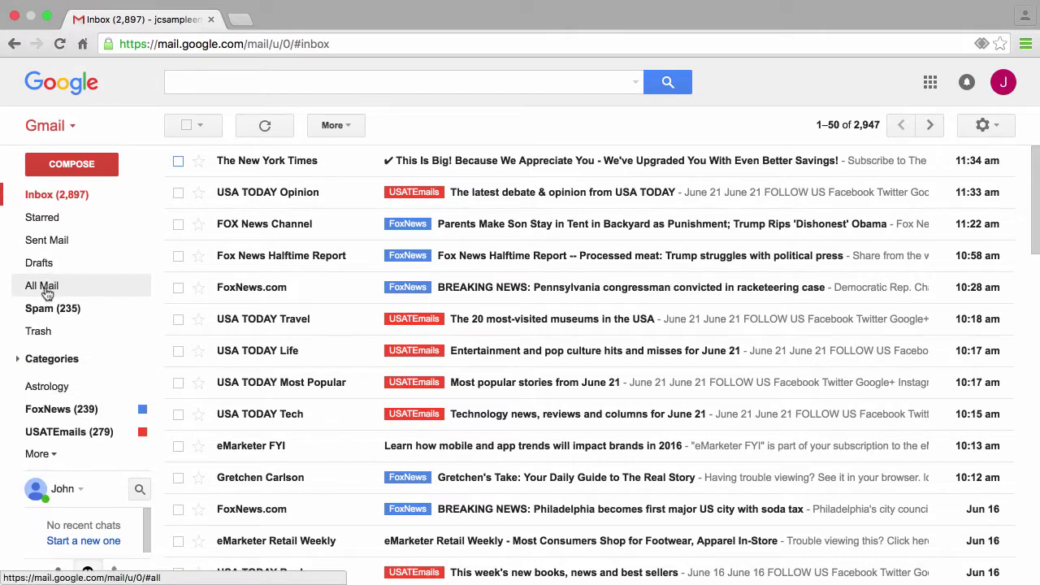
{"action": "left_click", "coordinate": [47, 293]}
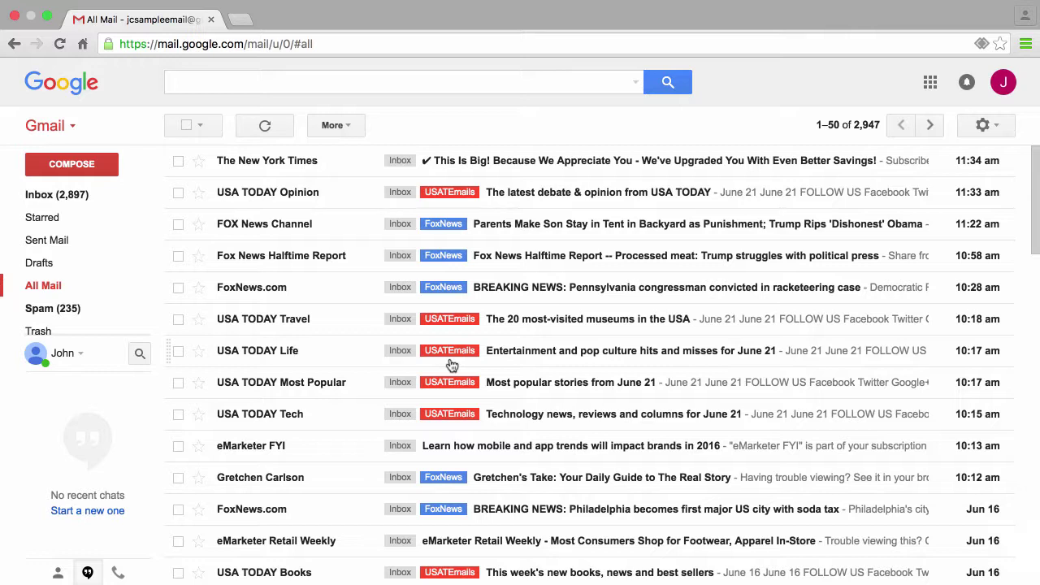
{"action": "left_click", "coordinate": [73, 197]}
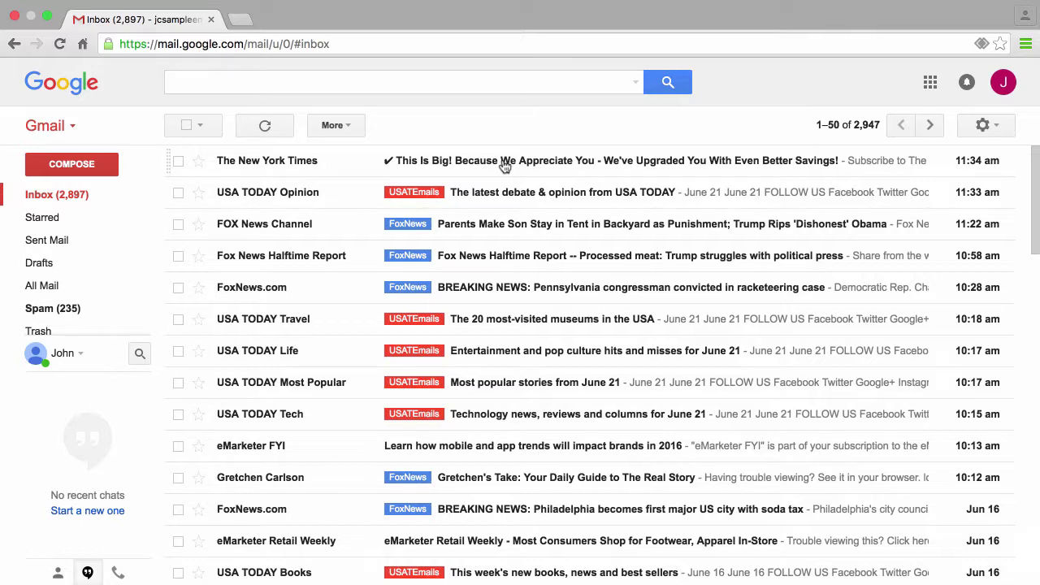
{"action": "mouse_move", "coordinate": [259, 203]}
{"action": "mouse_move", "coordinate": [306, 197]}
{"action": "mouse_move", "coordinate": [81, 223]}
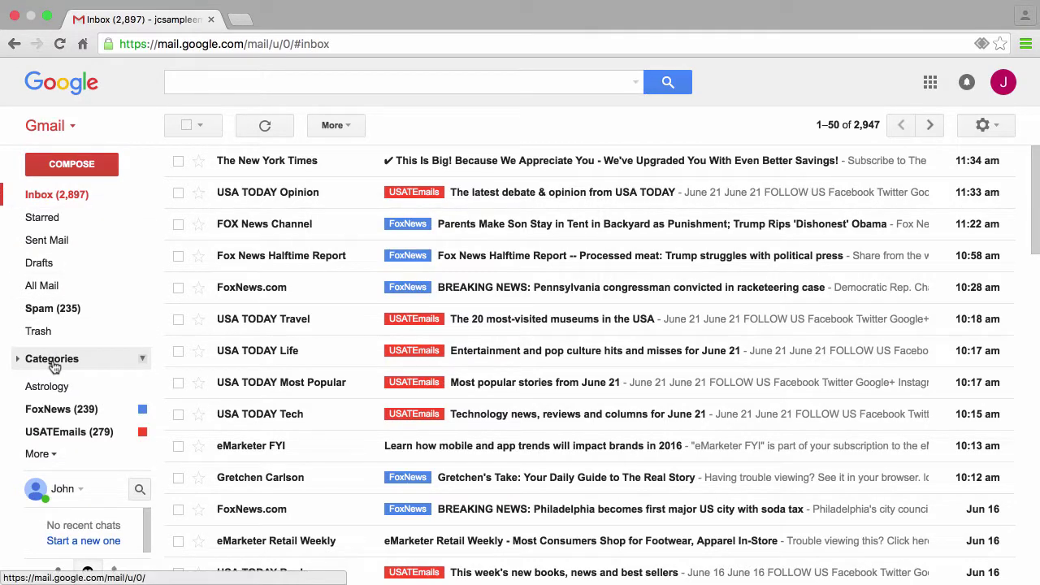
{"action": "left_click", "coordinate": [51, 411]}
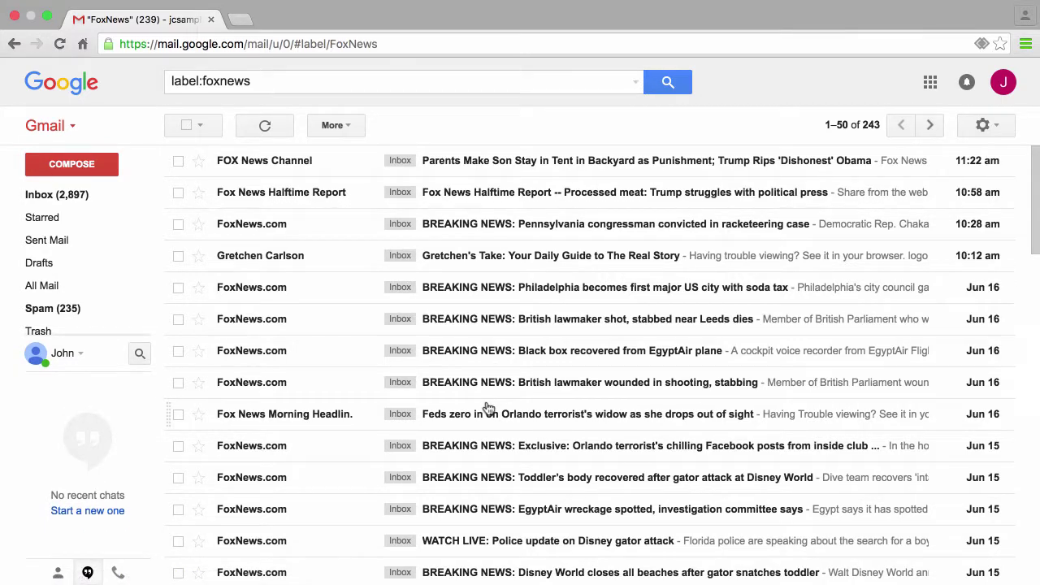
Step: Review the labelled messages in All Mail, and find the unlabelled Astrology.com messages in the inbox
{"action": "mouse_move", "coordinate": [50, 289]}
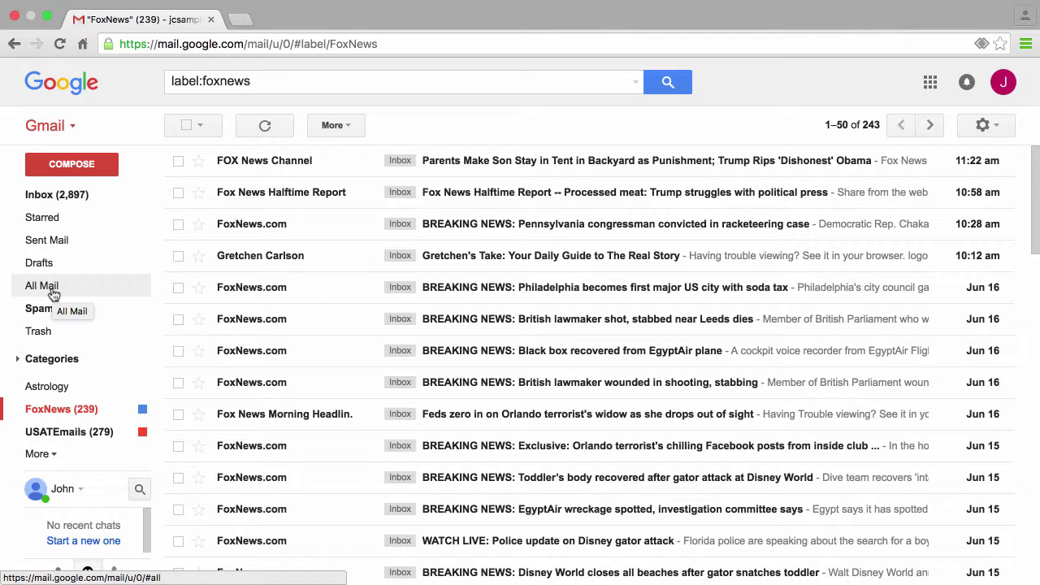
{"action": "left_click", "coordinate": [50, 289]}
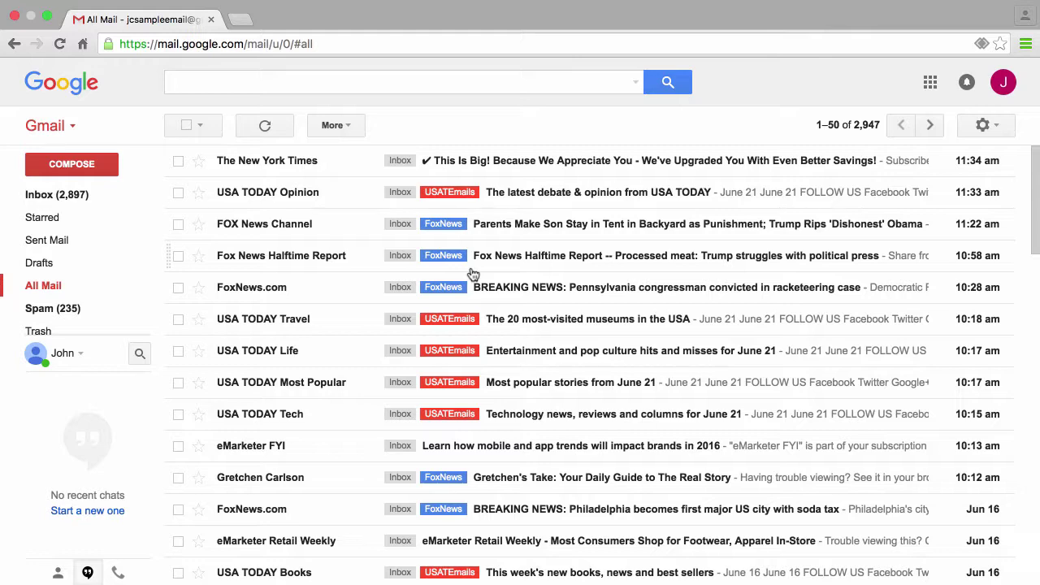
{"action": "scroll", "coordinate": [471, 272], "scroll_direction": "down", "scroll_amount": 5}
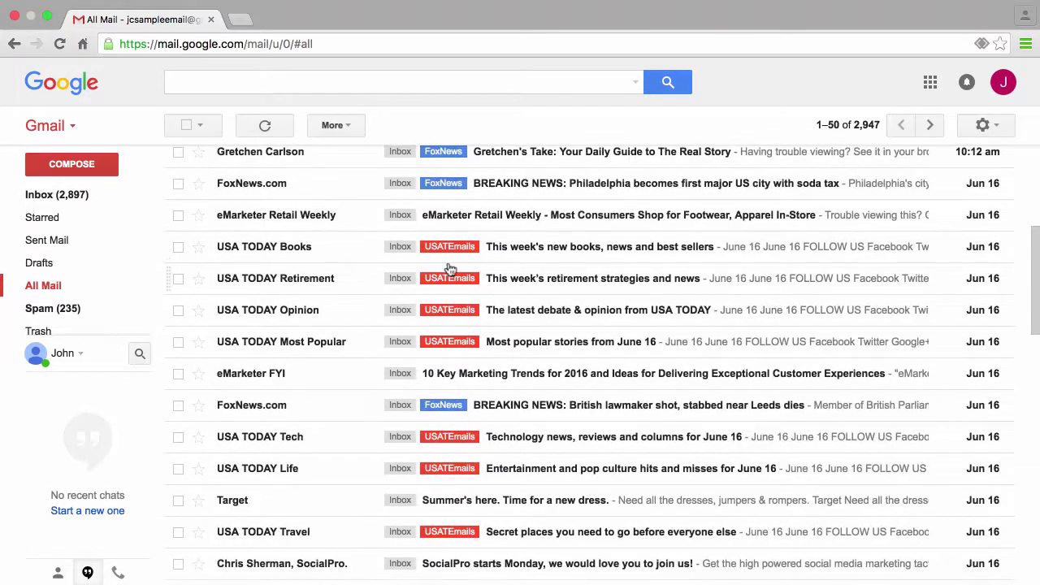
{"action": "left_click", "coordinate": [77, 195]}
{"action": "scroll", "coordinate": [322, 333], "scroll_direction": "down", "scroll_amount": 20}
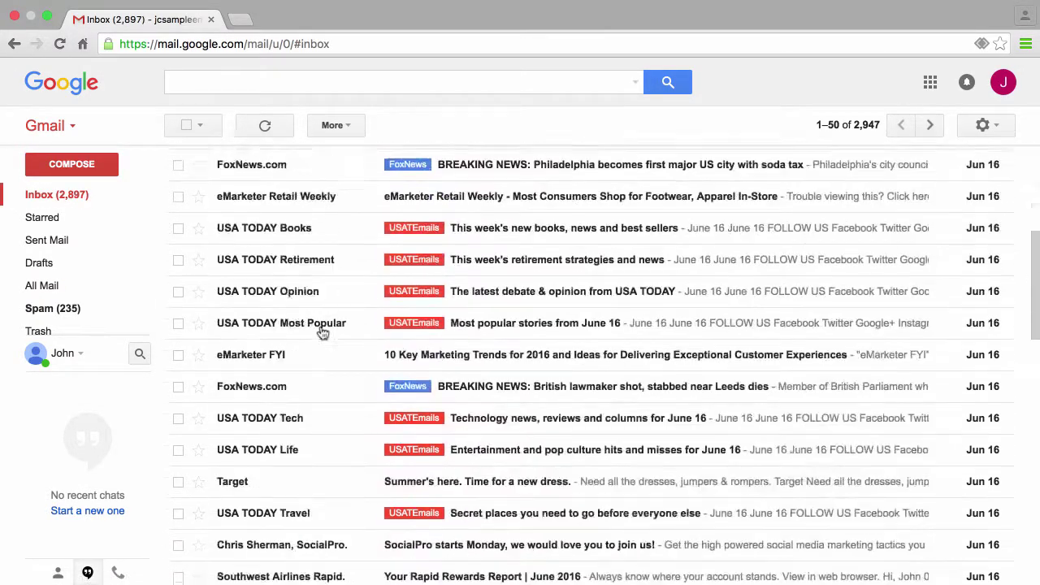
{"action": "scroll", "coordinate": [323, 333], "scroll_direction": "up", "scroll_amount": 5}
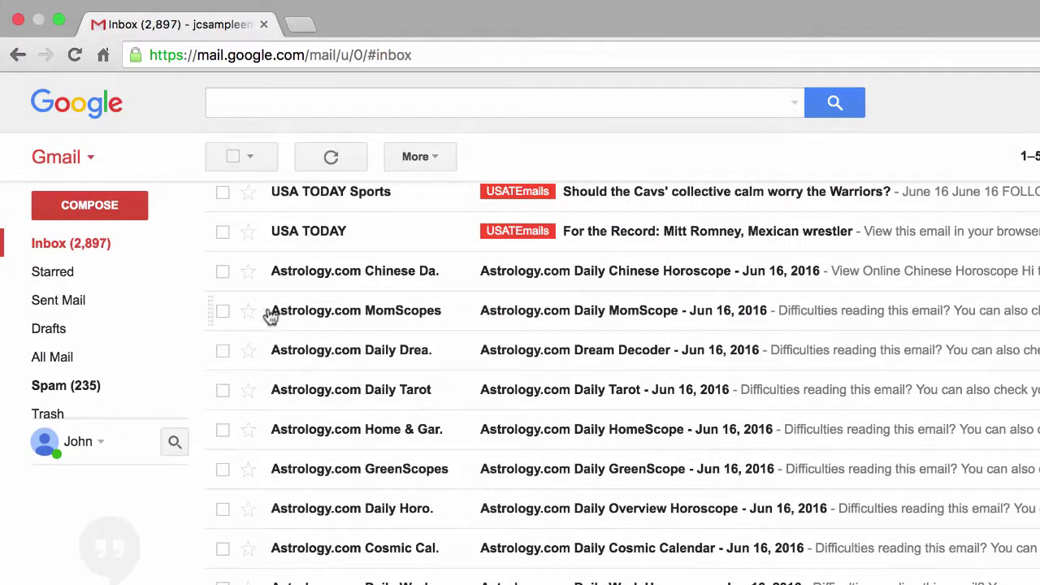
Step: Select the Astrology.com messages from Chinese Da. through Daily Horo., exclude Home & Gar., Daily Tarot and Daily Drea., and clear the whole selection
{"action": "left_click", "coordinate": [224, 274]}
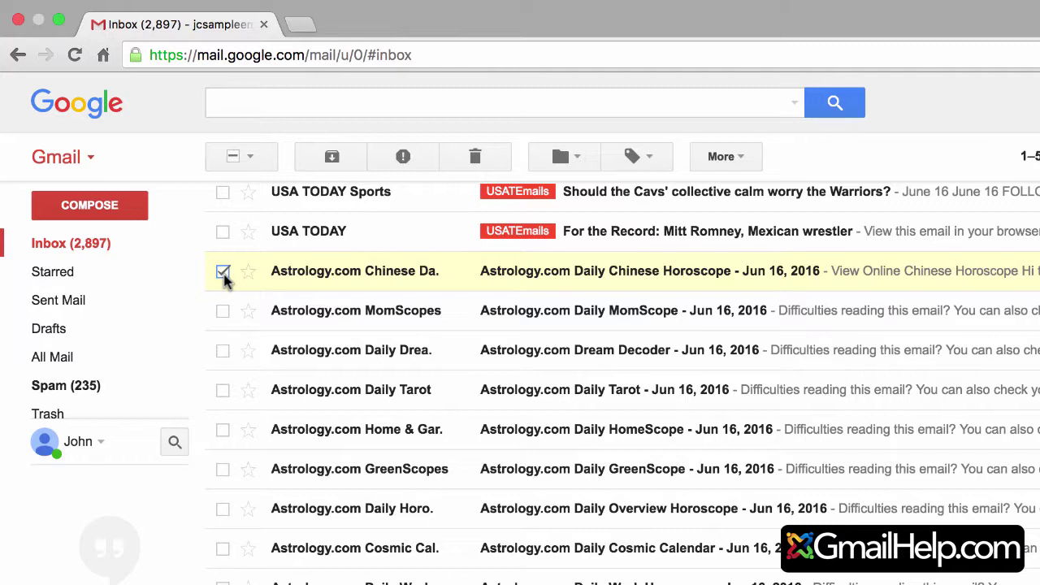
{"action": "left_click", "coordinate": [223, 509], "text": "shift"}
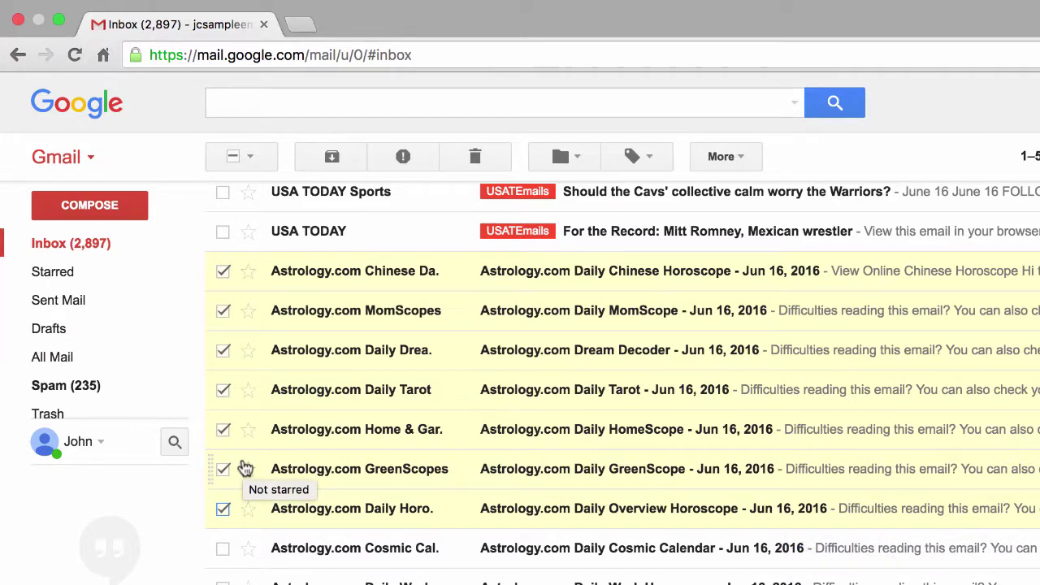
{"action": "left_click", "coordinate": [223, 430]}
{"action": "left_click", "coordinate": [223, 396]}
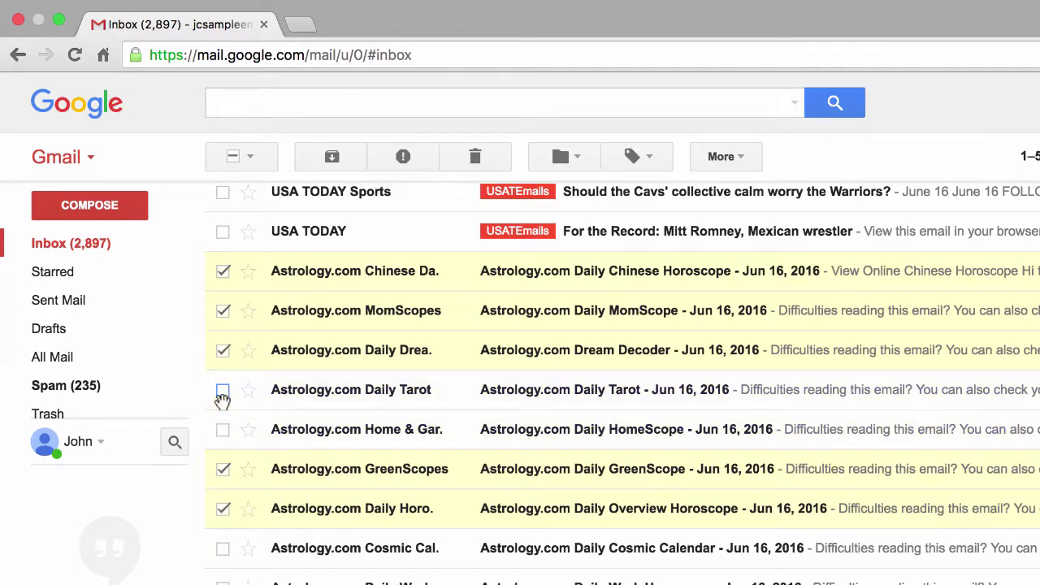
{"action": "left_click", "coordinate": [224, 352]}
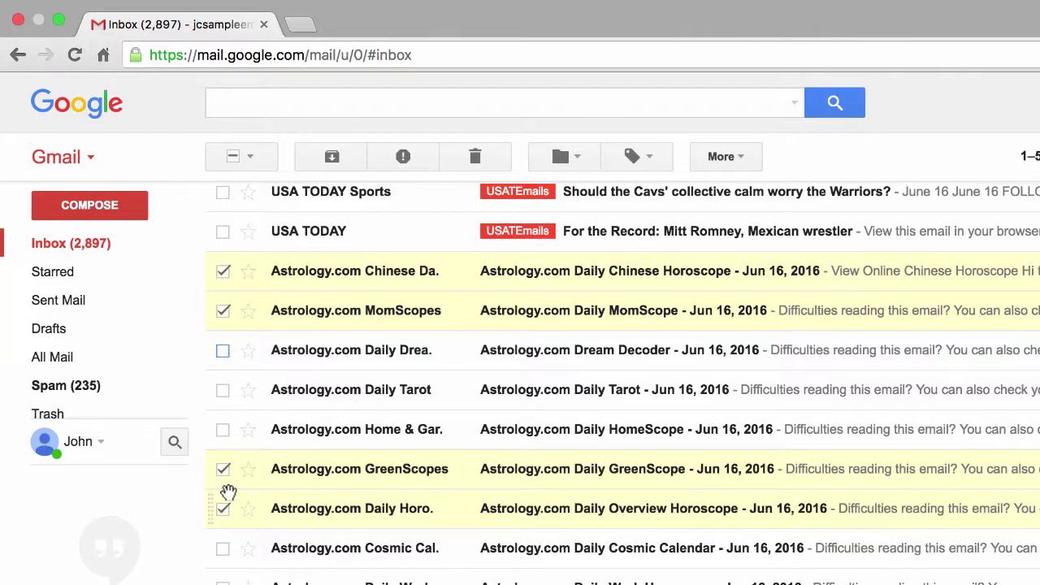
{"action": "left_click", "coordinate": [251, 162]}
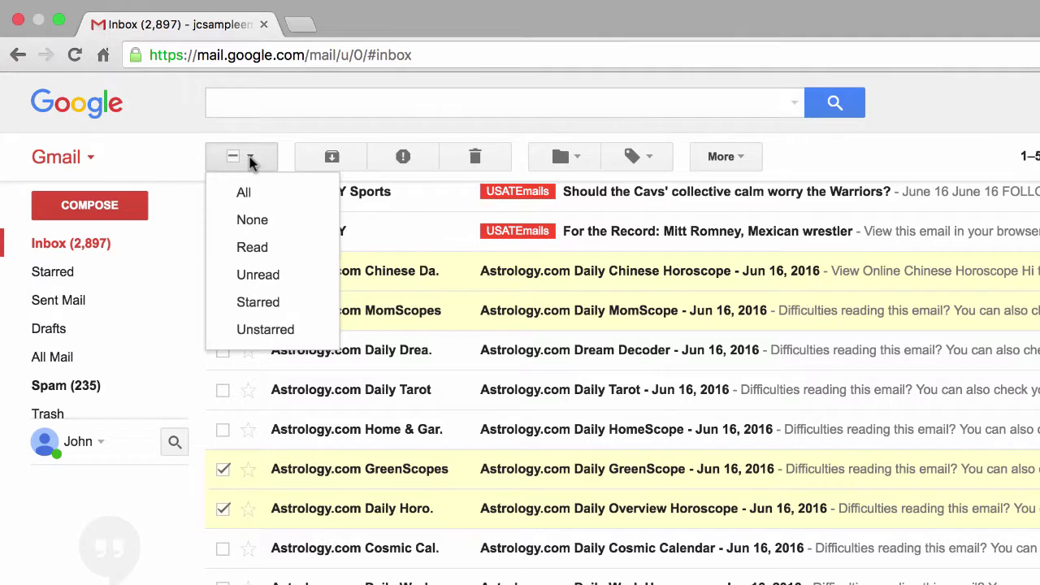
{"action": "left_click", "coordinate": [247, 220]}
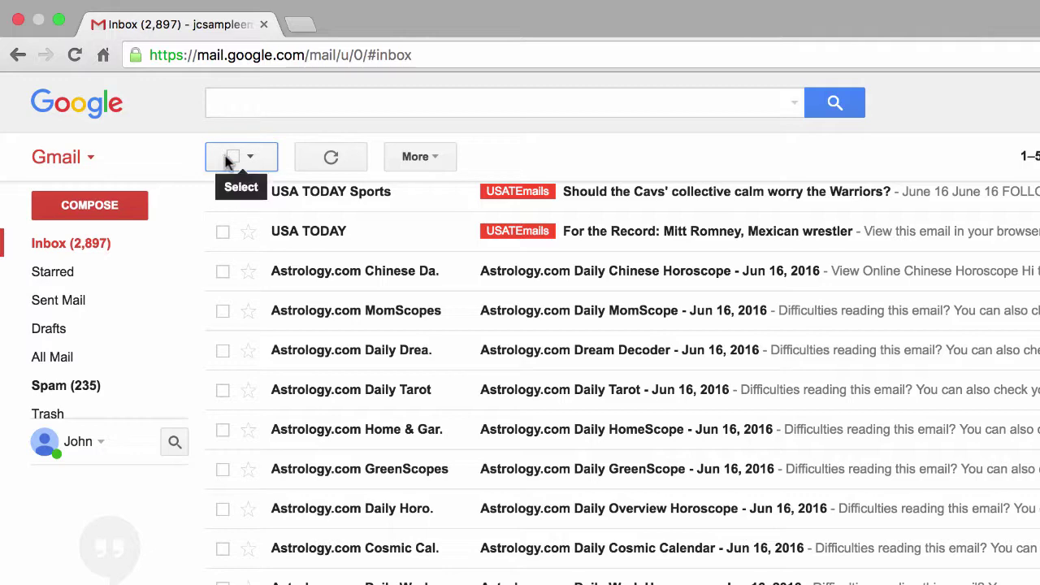
Step: Select the USA TODAY and Astrology.com MomScopes messages individually, and deselect both
{"action": "left_click", "coordinate": [223, 232]}
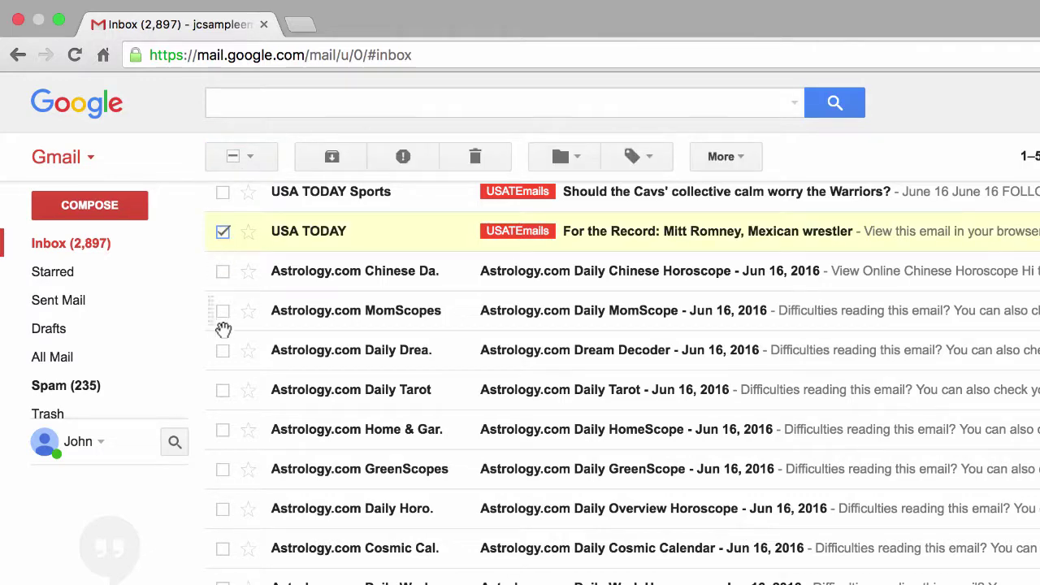
{"action": "left_click", "coordinate": [223, 312]}
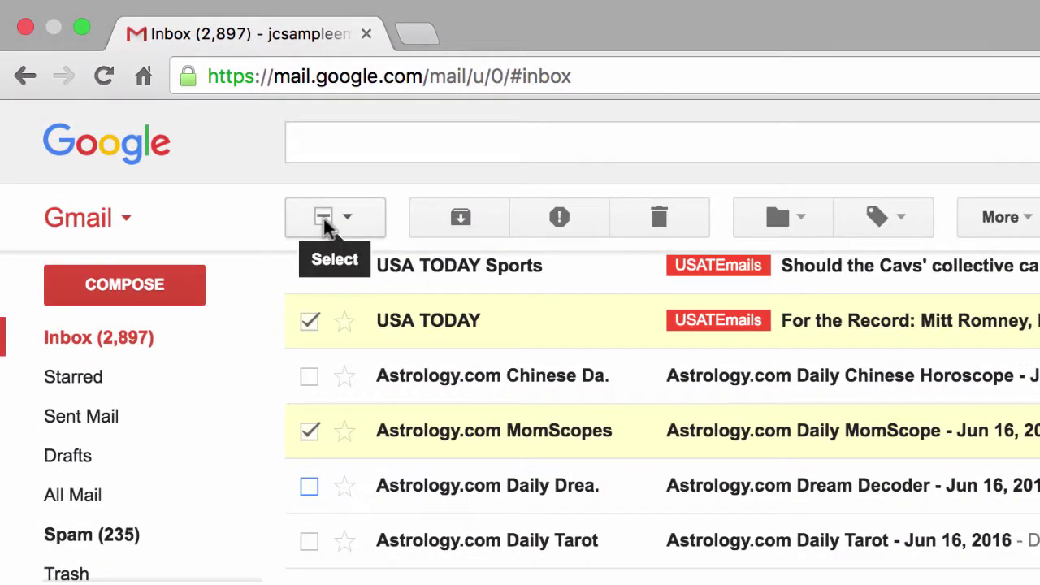
{"action": "left_click", "coordinate": [307, 321]}
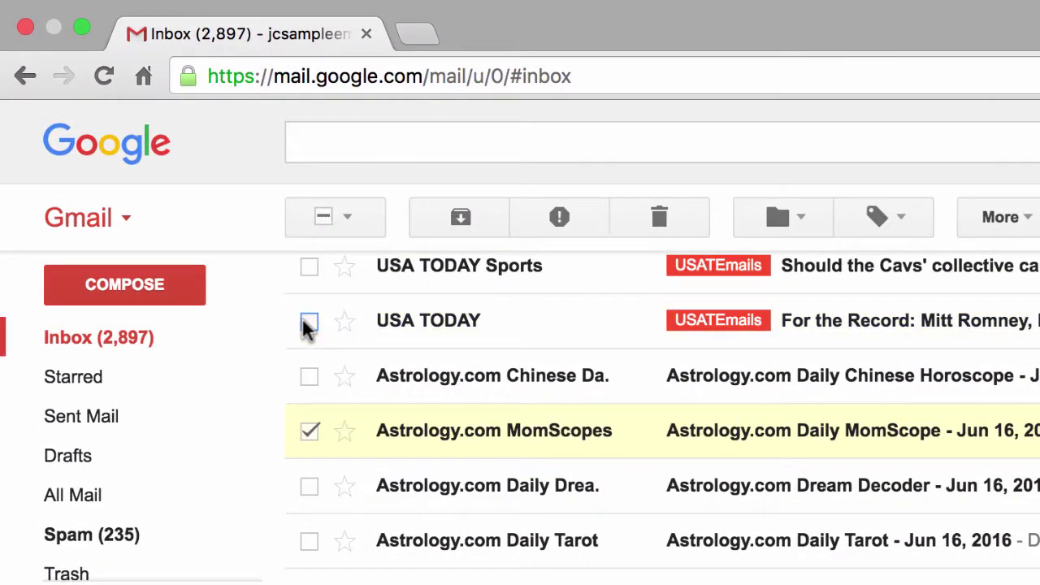
{"action": "left_click", "coordinate": [315, 433]}
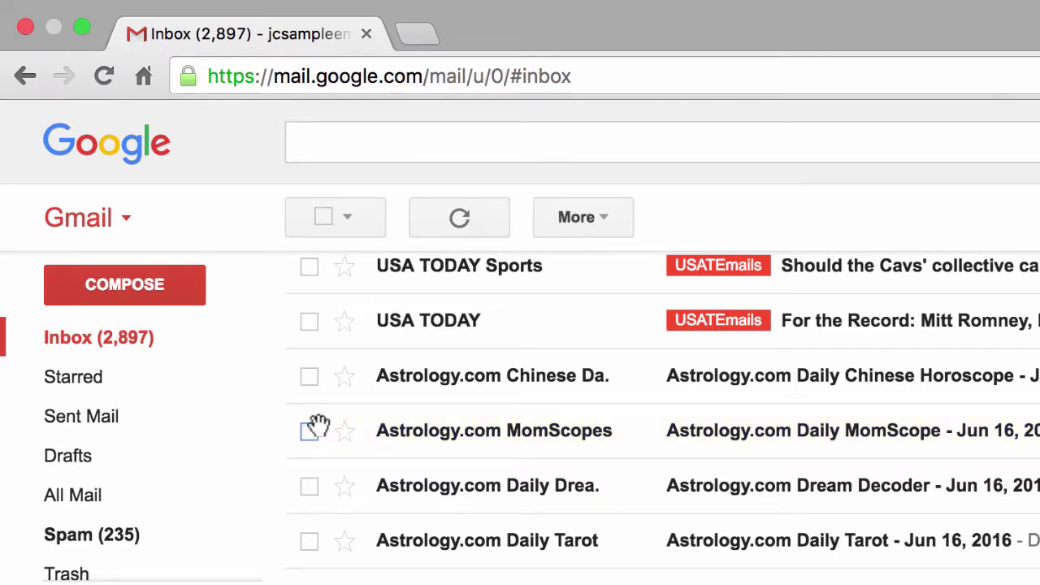
Step: Select all messages on the inbox page, exclude the USA TODAY message, and clear the selection
{"action": "left_click", "coordinate": [347, 220]}
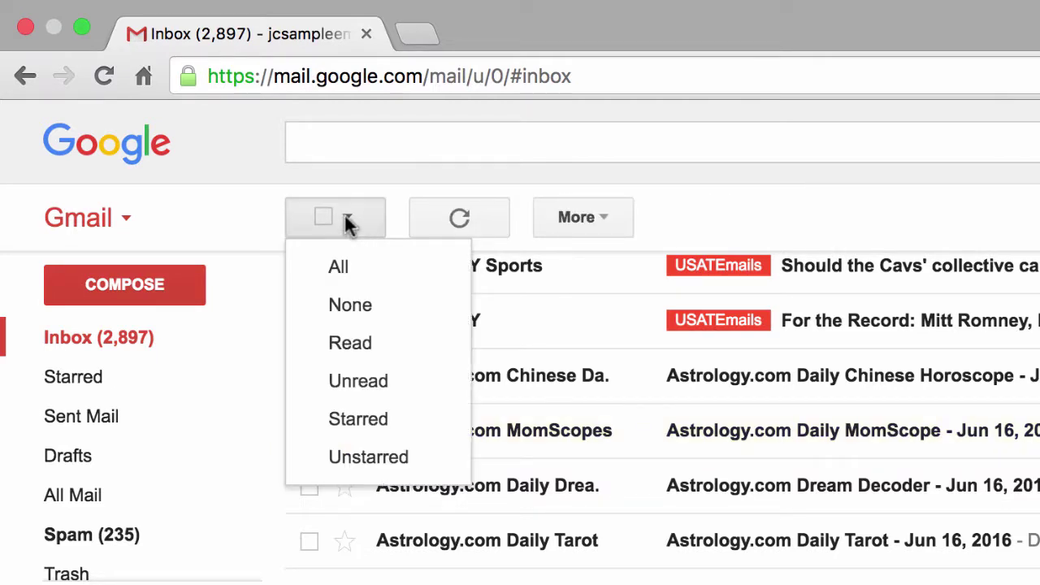
{"action": "left_click", "coordinate": [340, 272]}
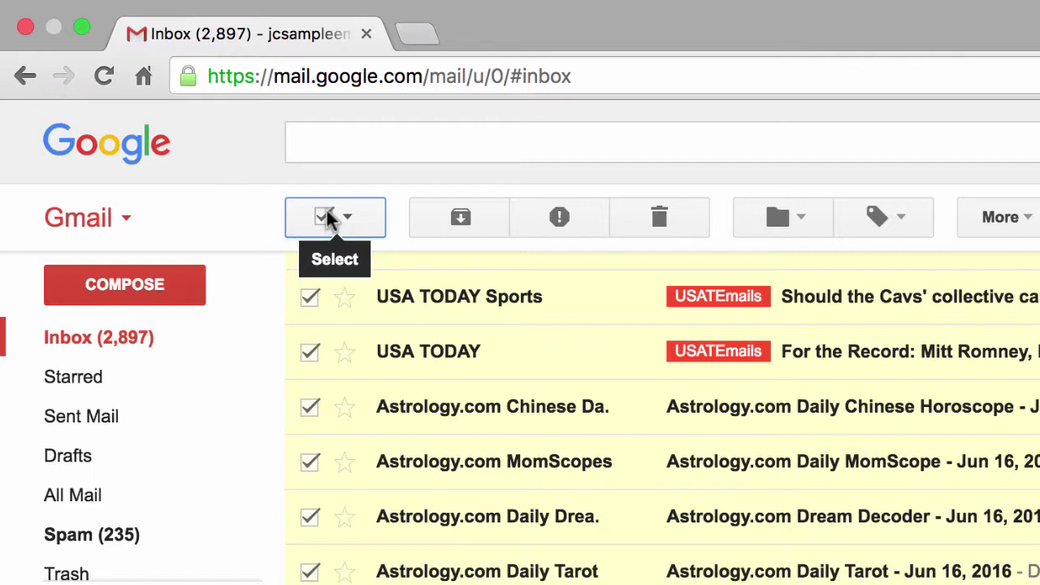
{"action": "left_click", "coordinate": [310, 354]}
{"action": "scroll", "coordinate": [313, 364], "scroll_direction": "down", "scroll_amount": 1}
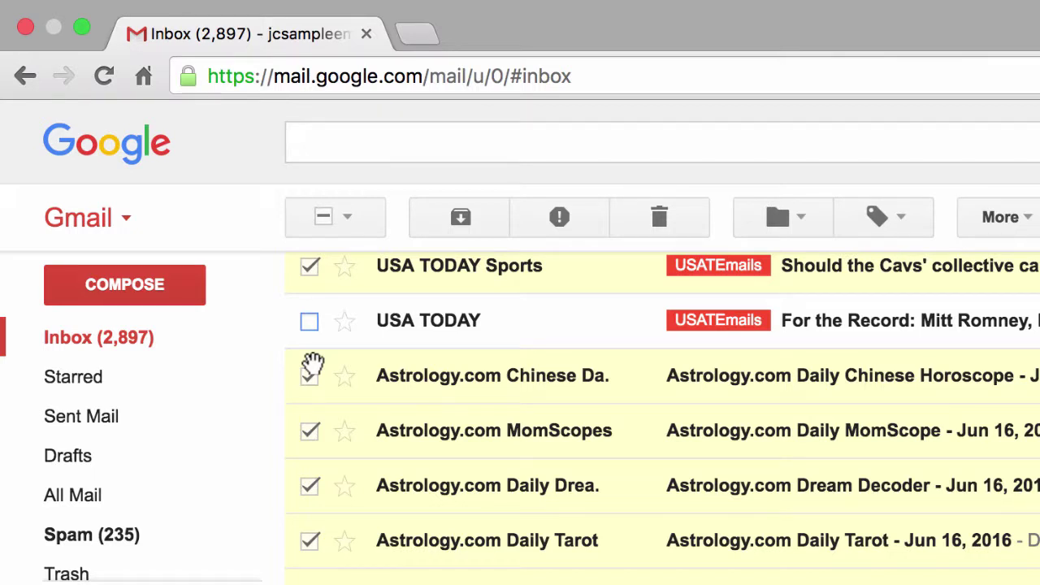
{"action": "left_click", "coordinate": [322, 217]}
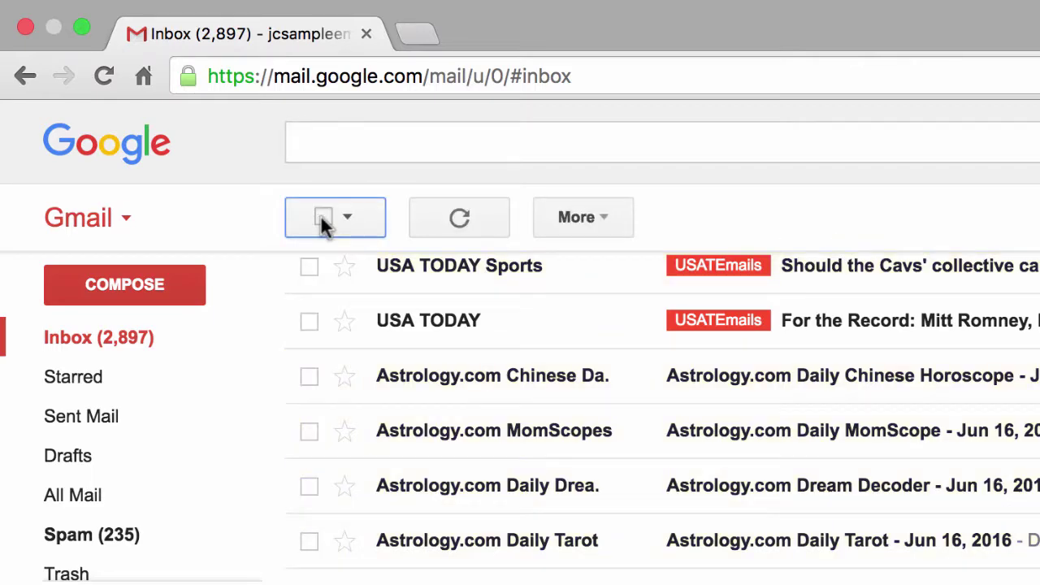
Step: Toggle the selection of every message on the page on and off twice, leaving none selected
{"action": "left_click", "coordinate": [323, 218]}
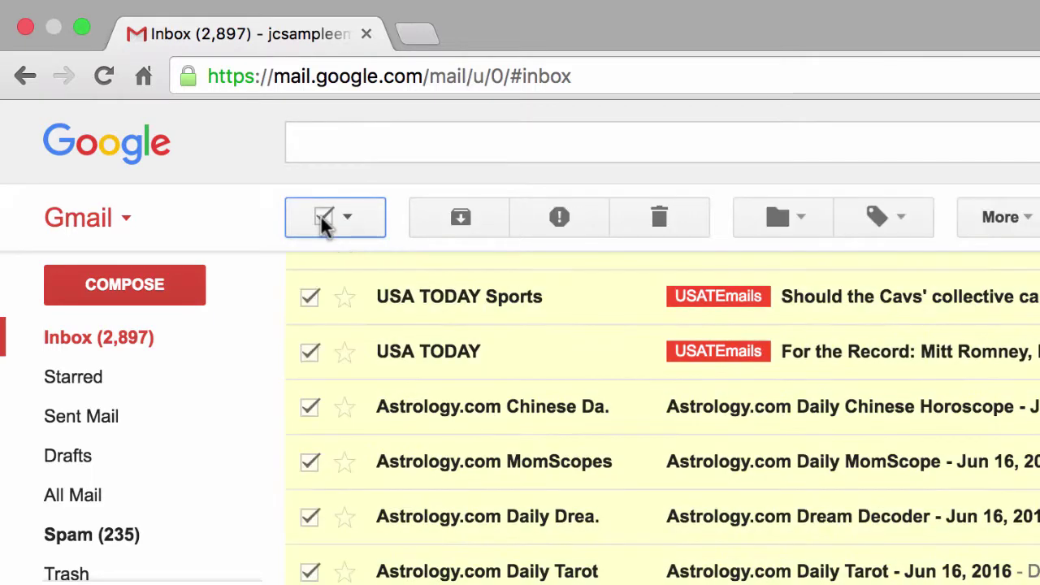
{"action": "left_click", "coordinate": [323, 219]}
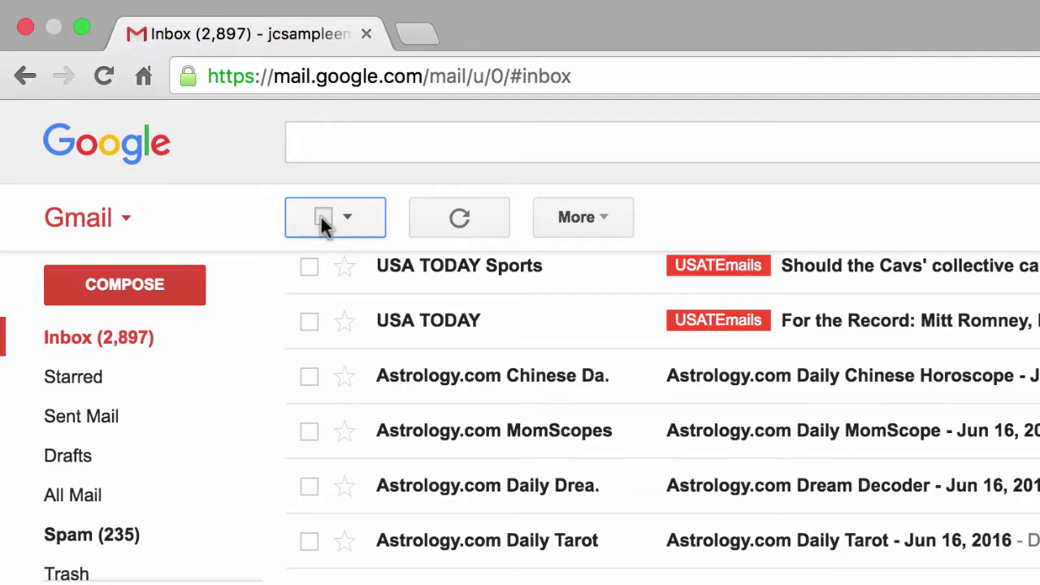
{"action": "left_click", "coordinate": [322, 219]}
{"action": "left_click", "coordinate": [322, 220]}
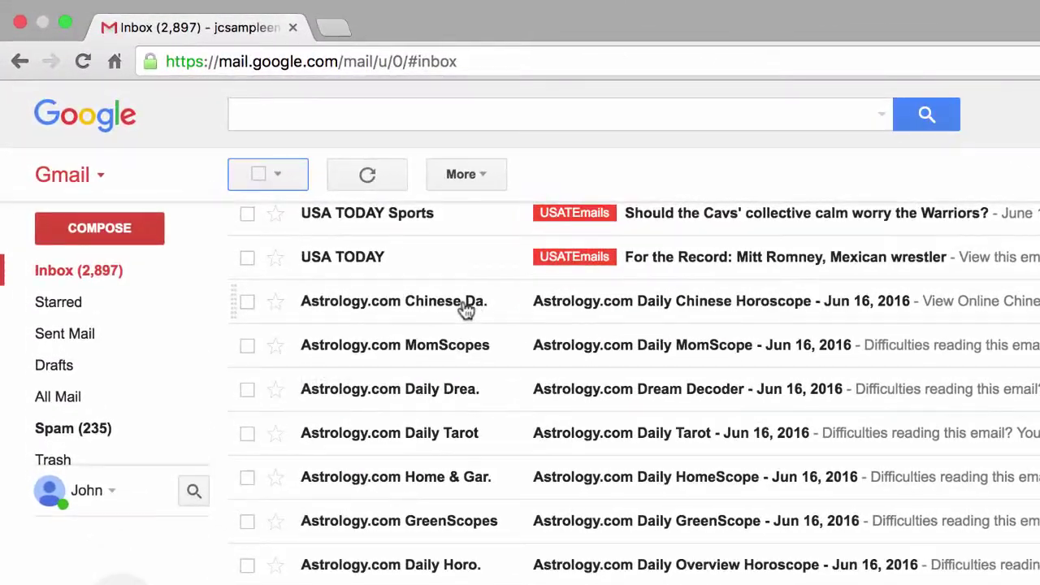
Step: Start a filter for messages like the Astrology.com Daily Chinese Horoscope message, keeping its sender as the criterion, and continue to the filter actions
{"action": "mouse_move", "coordinate": [464, 309]}
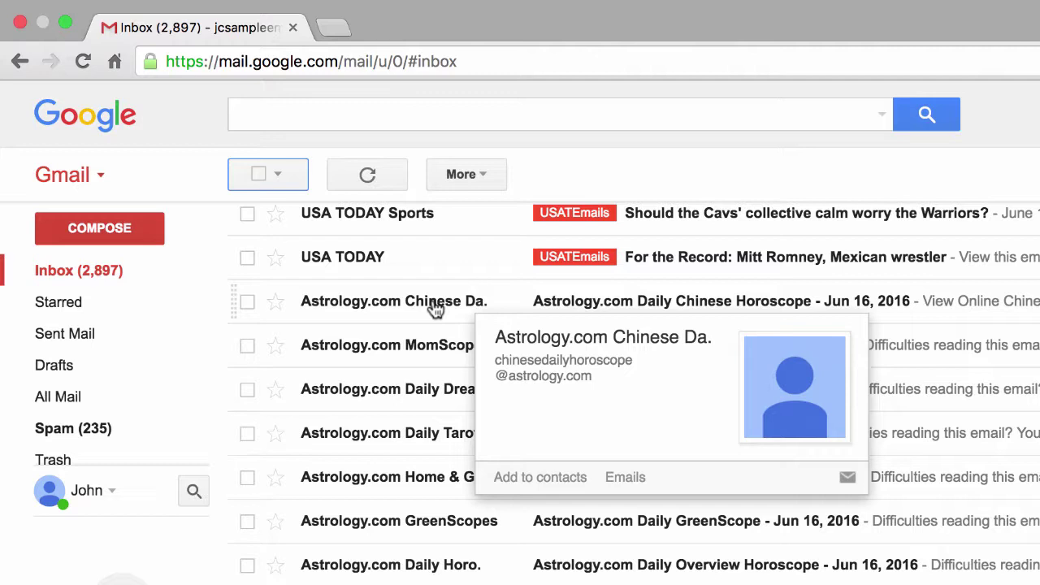
{"action": "left_click", "coordinate": [247, 304]}
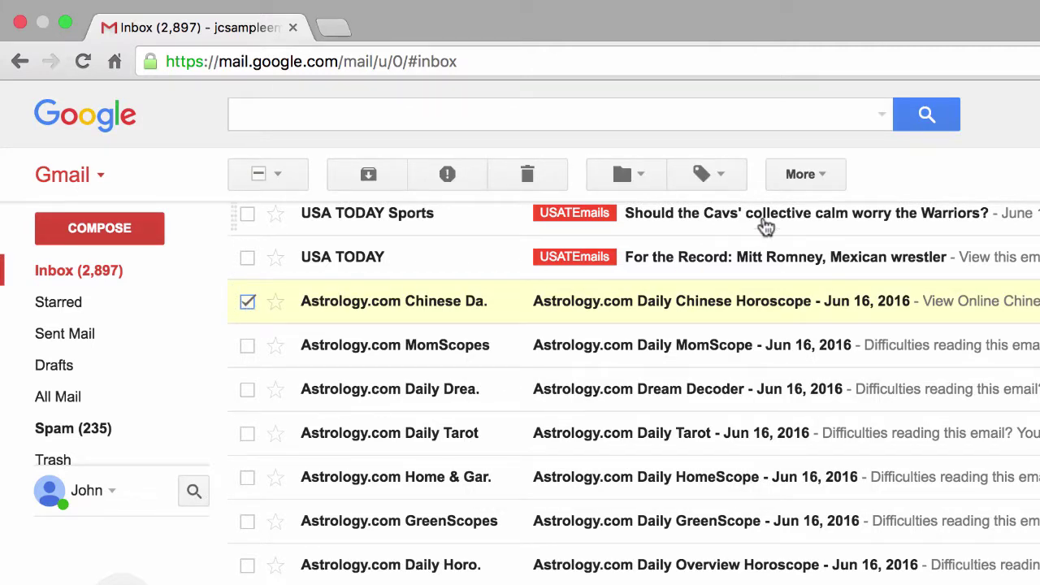
{"action": "left_click", "coordinate": [812, 175]}
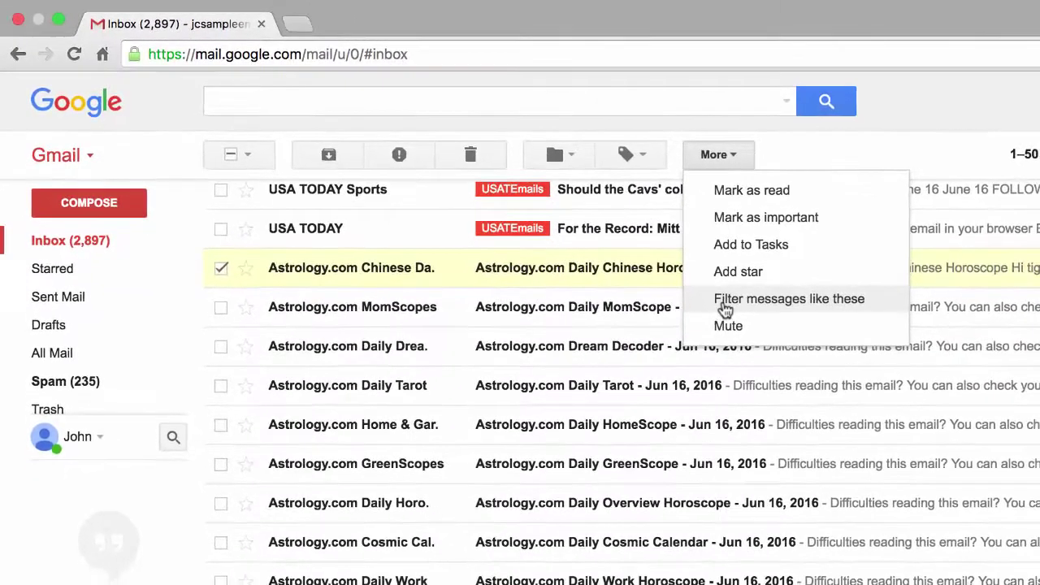
{"action": "left_click", "coordinate": [812, 336]}
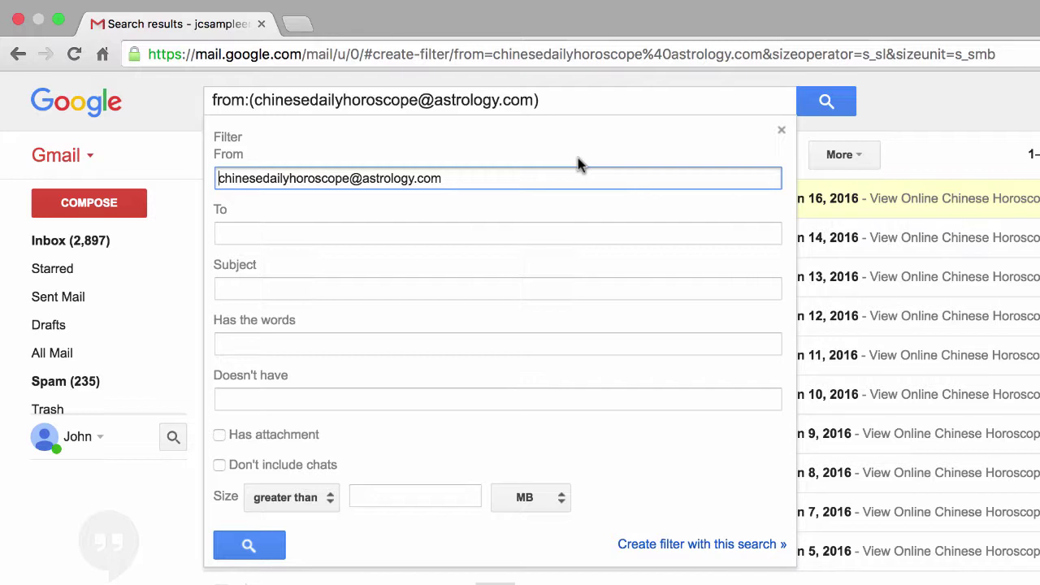
{"action": "left_click", "coordinate": [673, 544]}
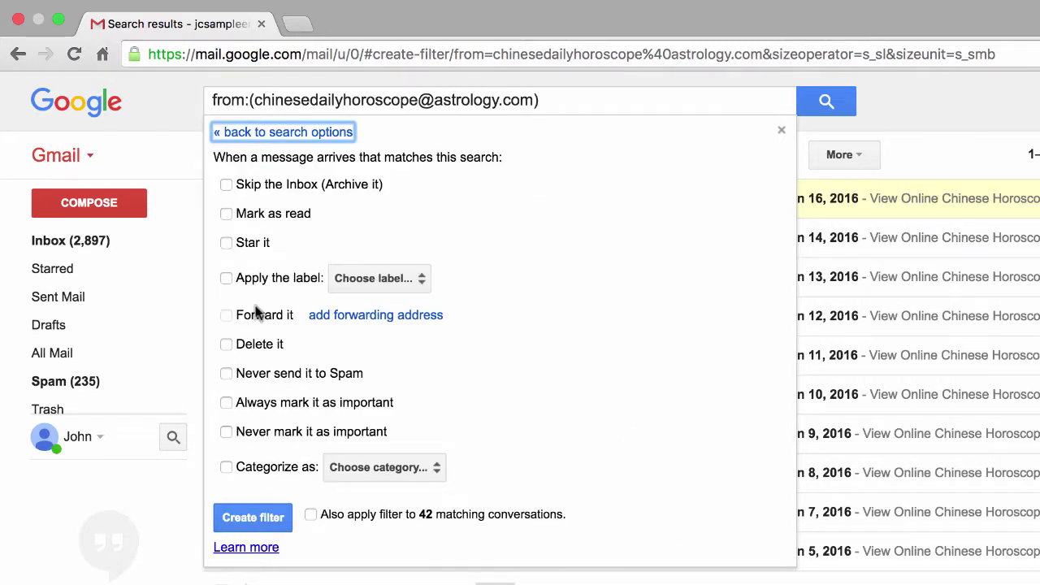
Step: Create the filter so it applies the Astrology label, never sends matches to Spam, and also covers the existing matching conversations
{"action": "left_click", "coordinate": [226, 278]}
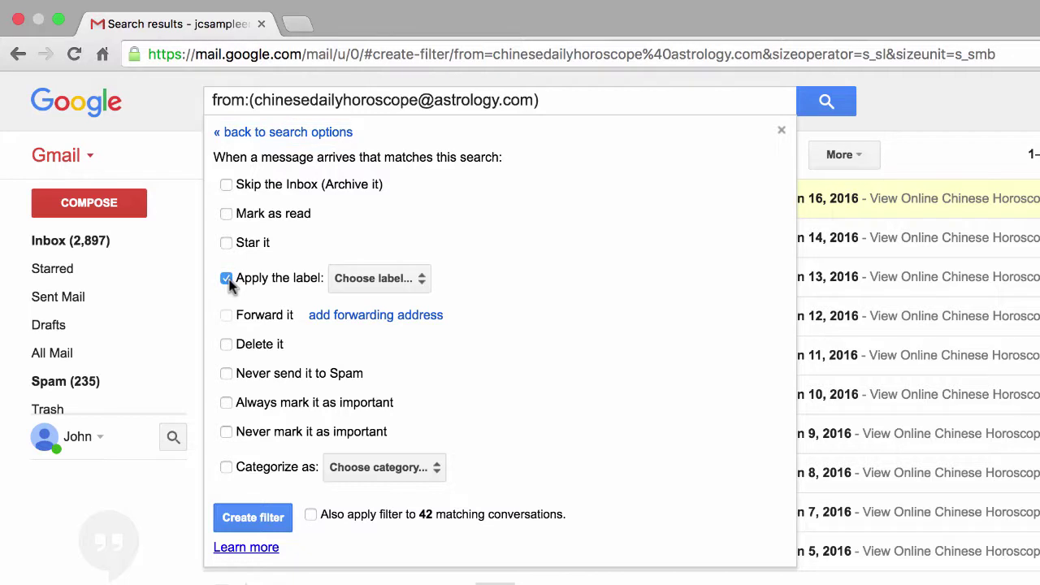
{"action": "left_click", "coordinate": [354, 289]}
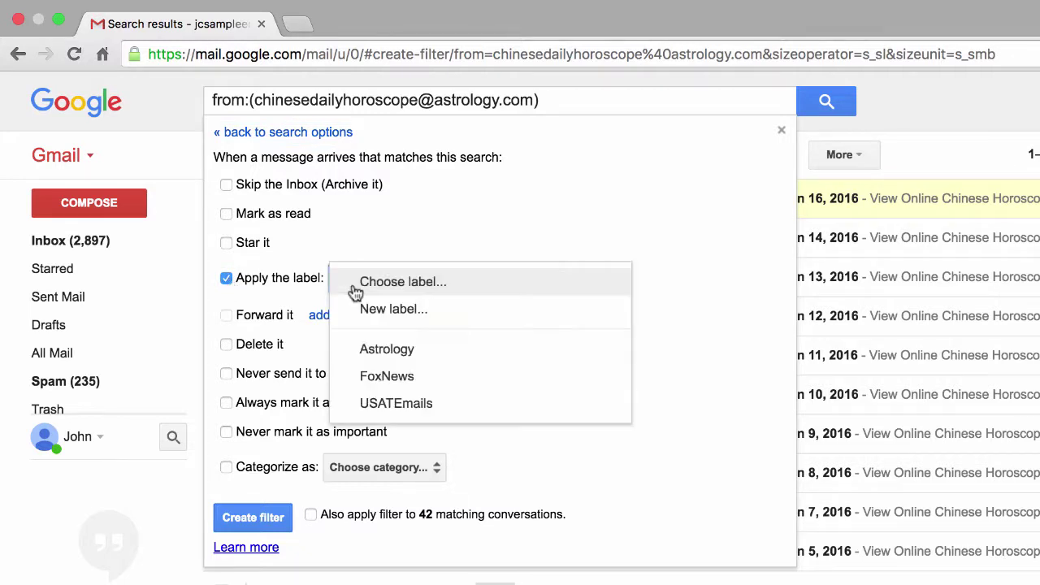
{"action": "left_click", "coordinate": [386, 357]}
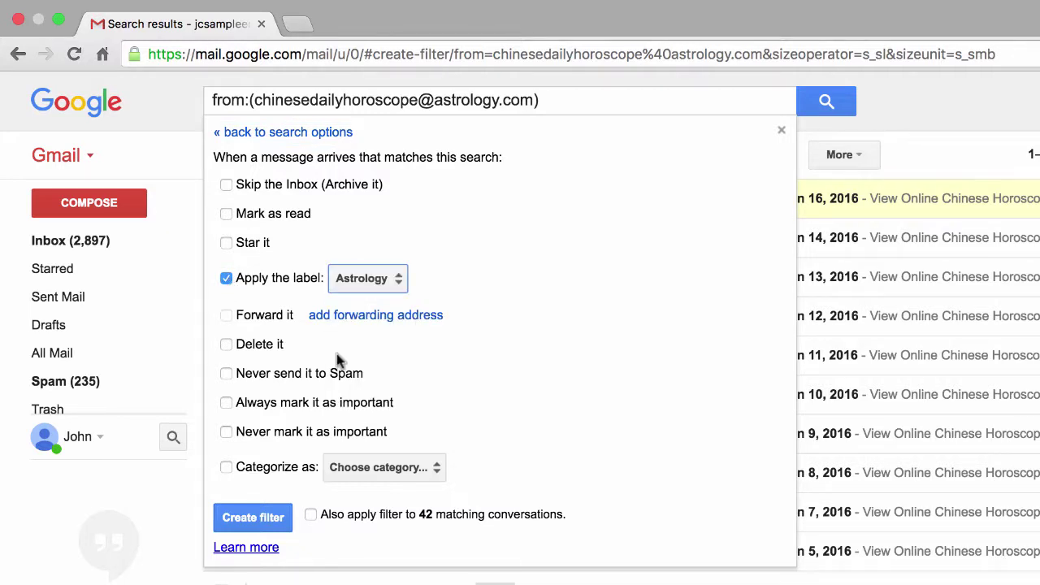
{"action": "left_click", "coordinate": [226, 373]}
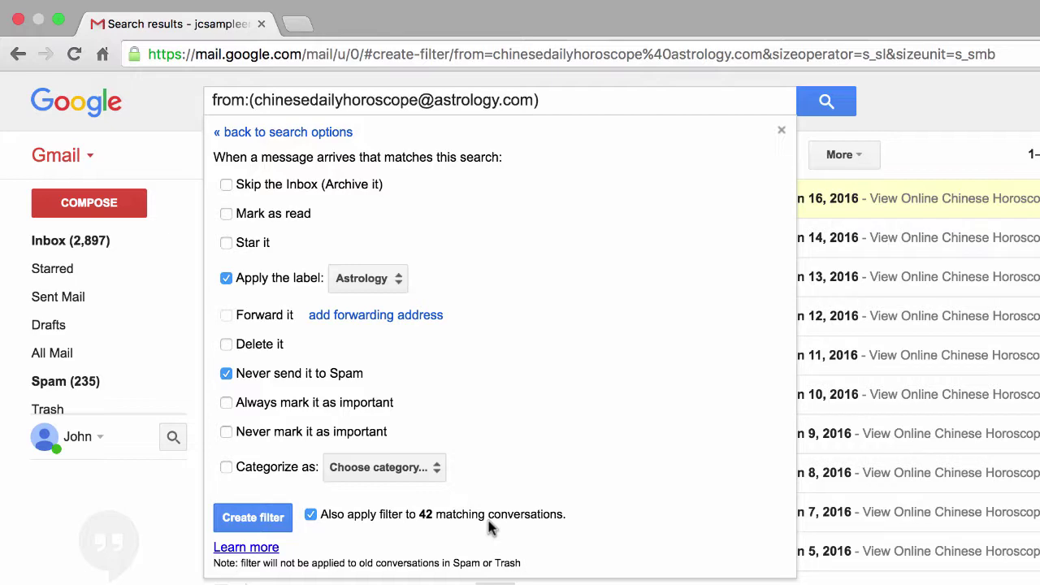
{"action": "left_click", "coordinate": [243, 519]}
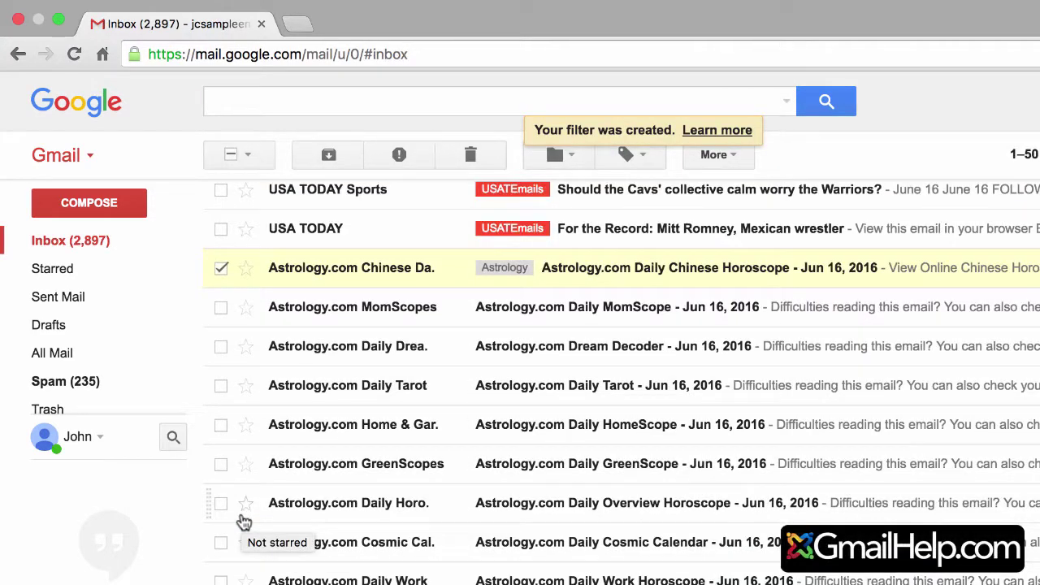
Step: Set the Astrology label's color to green and stay in the inbox
{"action": "mouse_move", "coordinate": [146, 402]}
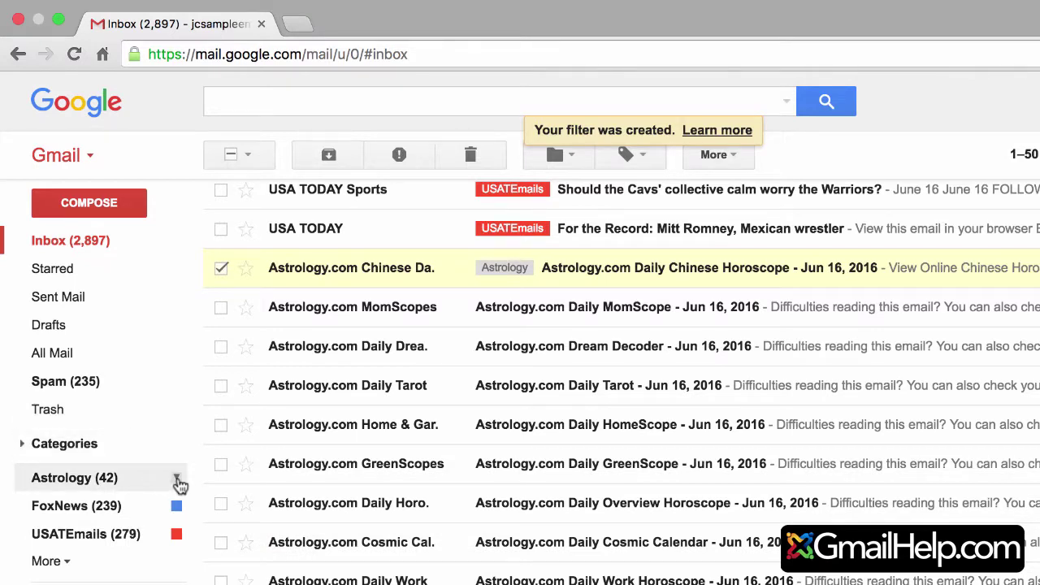
{"action": "left_click", "coordinate": [177, 479]}
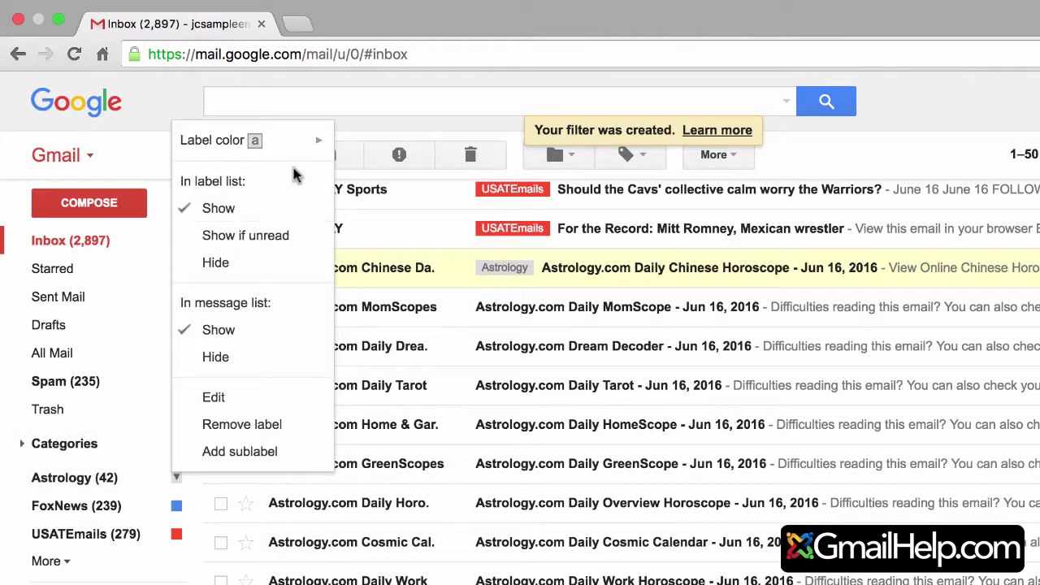
{"action": "mouse_move", "coordinate": [299, 146]}
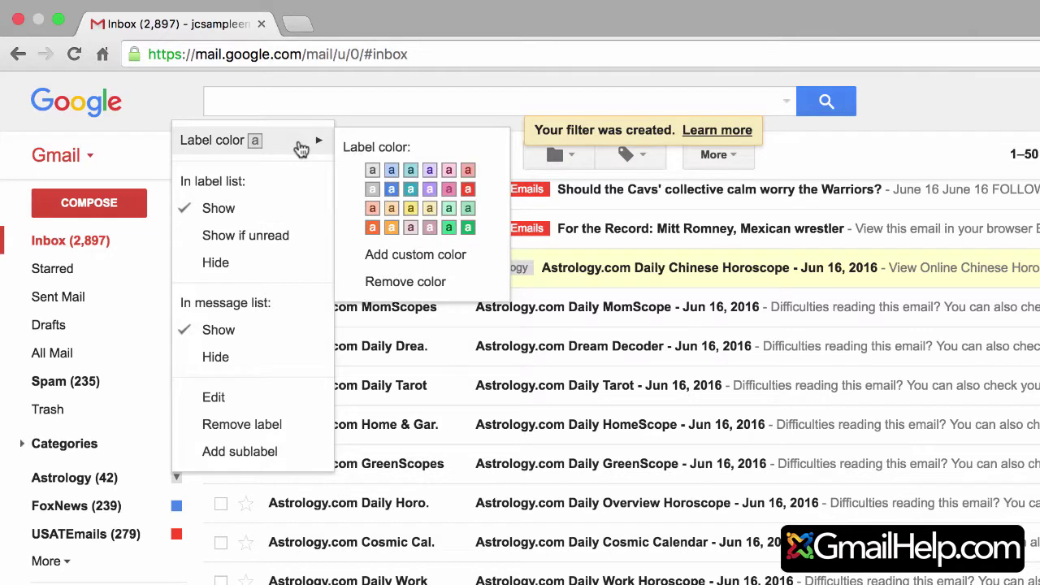
{"action": "left_click", "coordinate": [446, 228]}
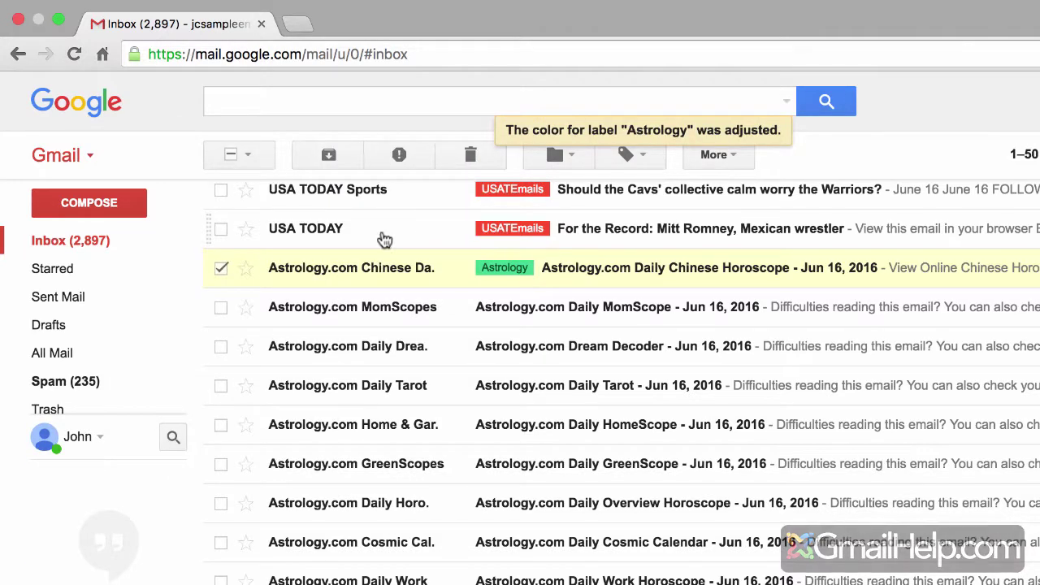
{"action": "left_click", "coordinate": [76, 244]}
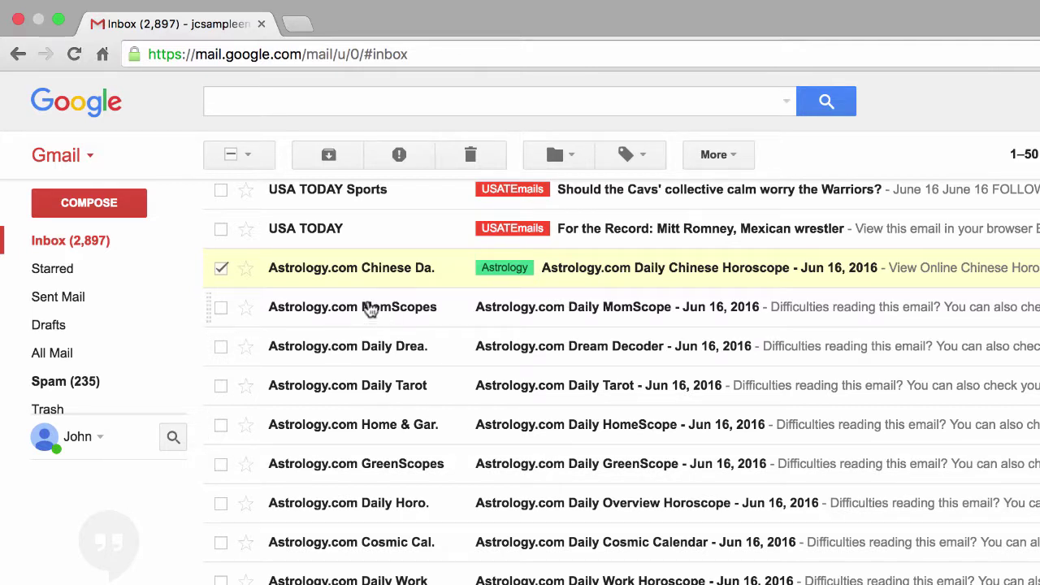
Step: Open the Astrology filter for editing in the filter settings and shorten its From criterion to astrology.com
{"action": "mouse_move", "coordinate": [350, 309]}
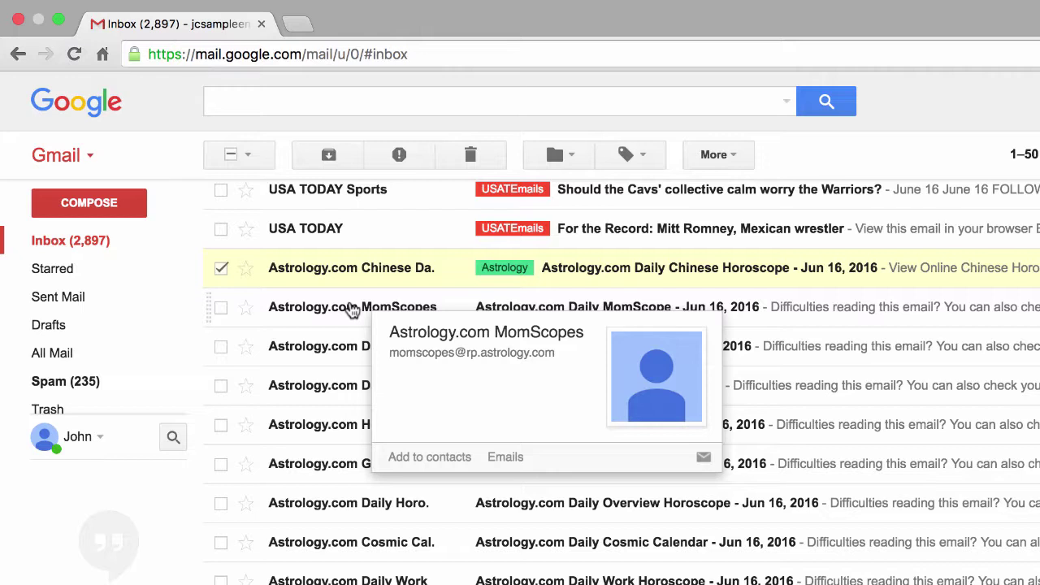
{"action": "mouse_move", "coordinate": [351, 356]}
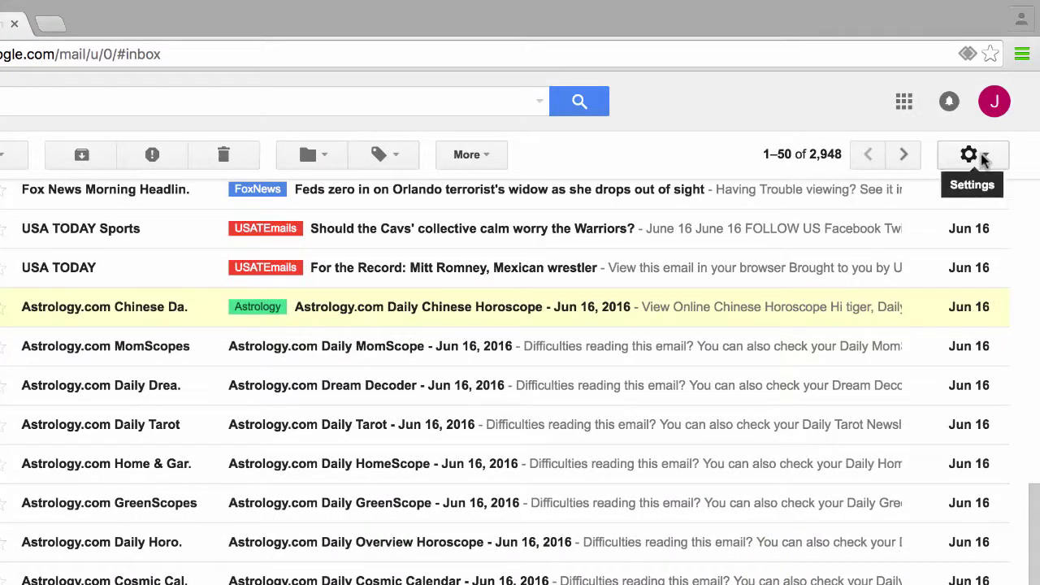
{"action": "left_click", "coordinate": [982, 160]}
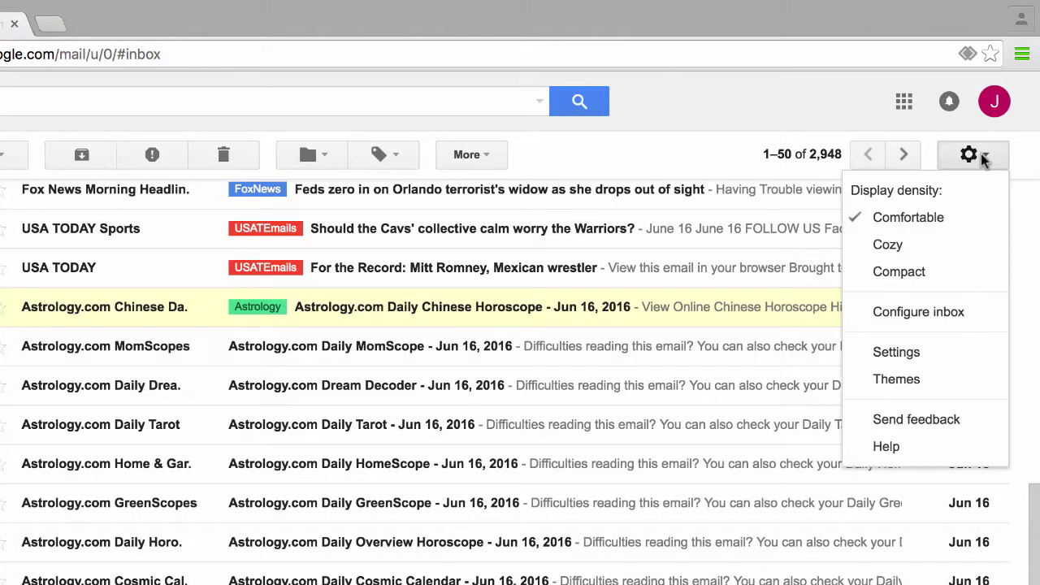
{"action": "left_click", "coordinate": [874, 358]}
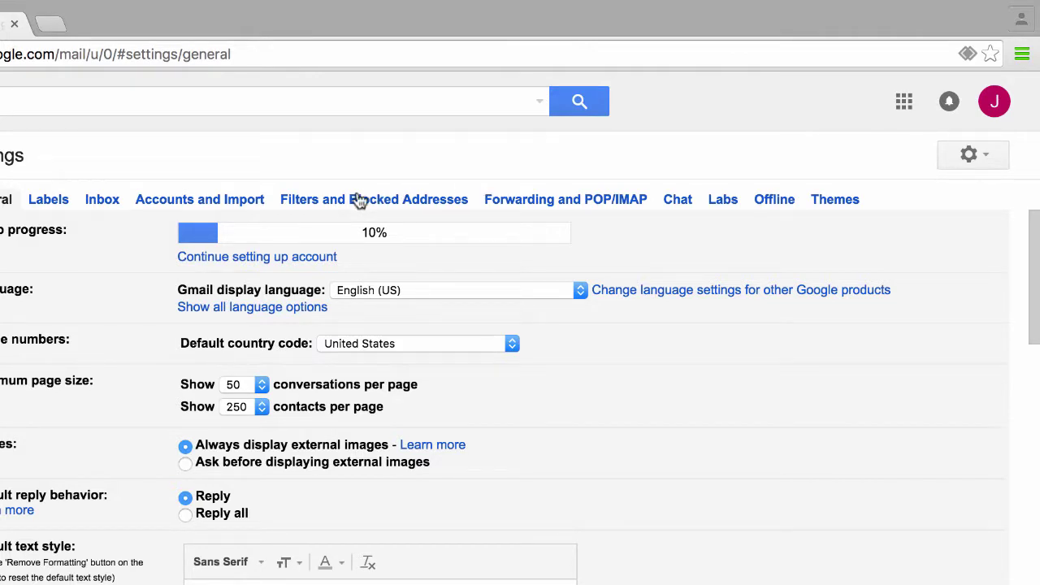
{"action": "left_click", "coordinate": [321, 199]}
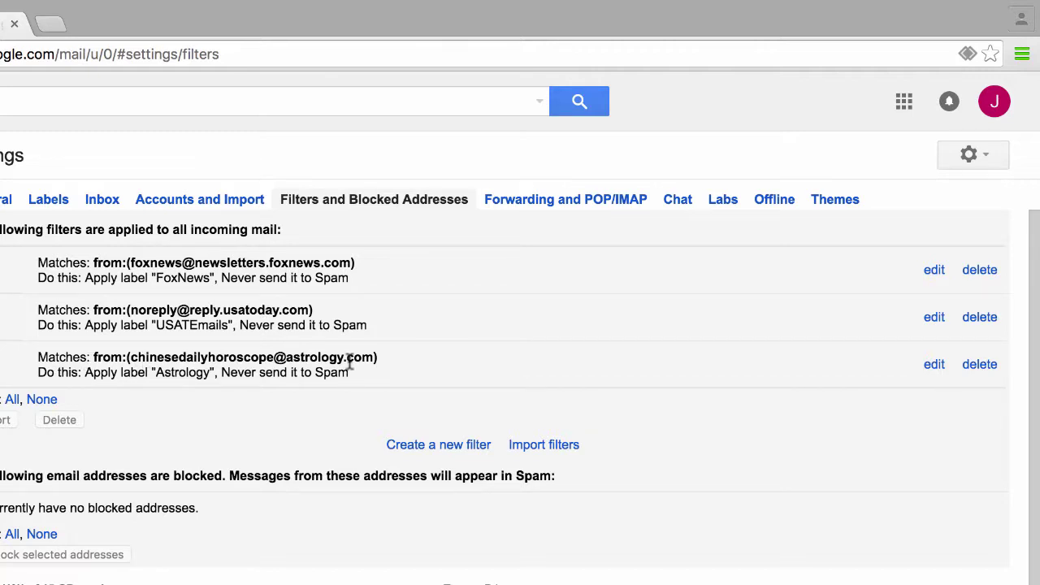
{"action": "left_click", "coordinate": [932, 364]}
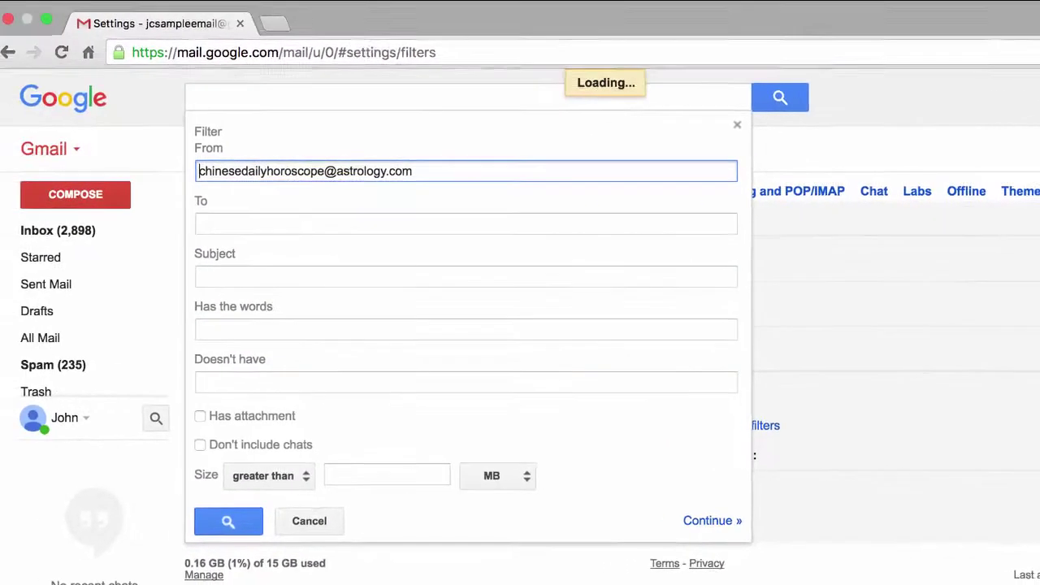
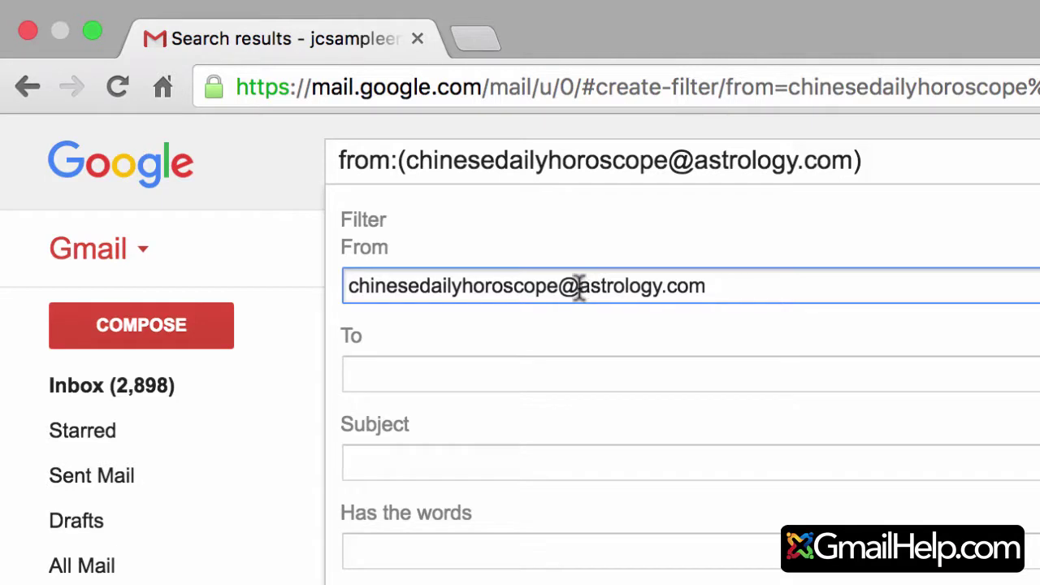
{"action": "left_click", "coordinate": [578, 287]}
{"action": "left_click_drag", "start_coordinate": [578, 287], "coordinate": [343, 289]}
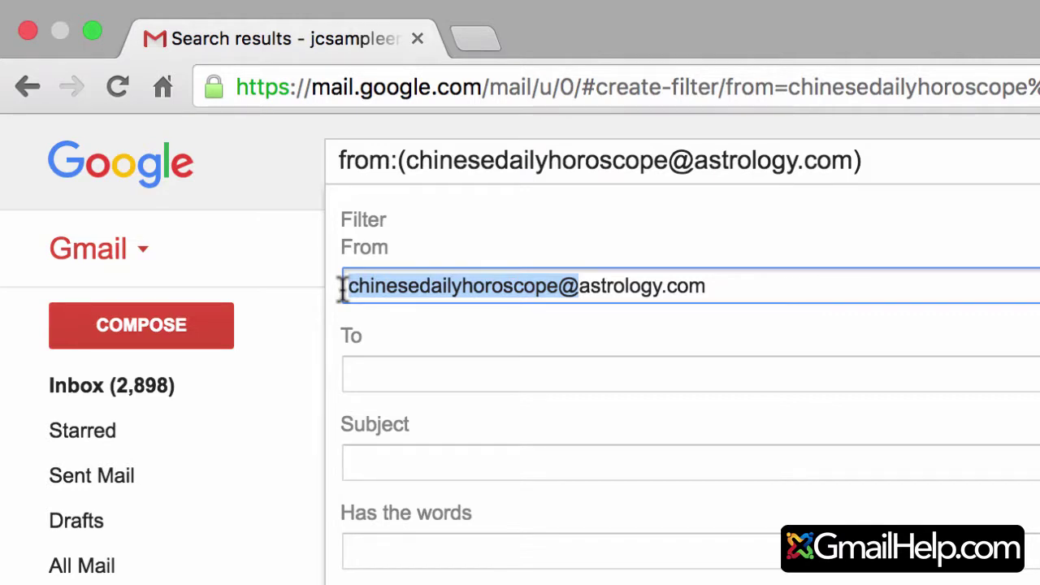
{"action": "key", "text": "BackSpace"}
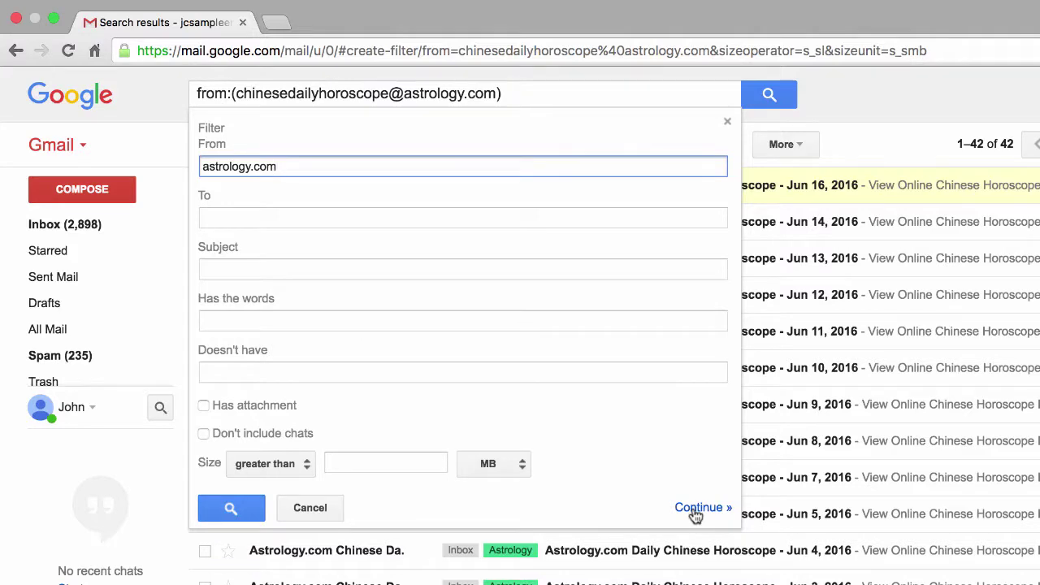
Step: Update the filter with its existing Astrology label and spam actions, also applying it to matching conversations
{"action": "left_click", "coordinate": [695, 510]}
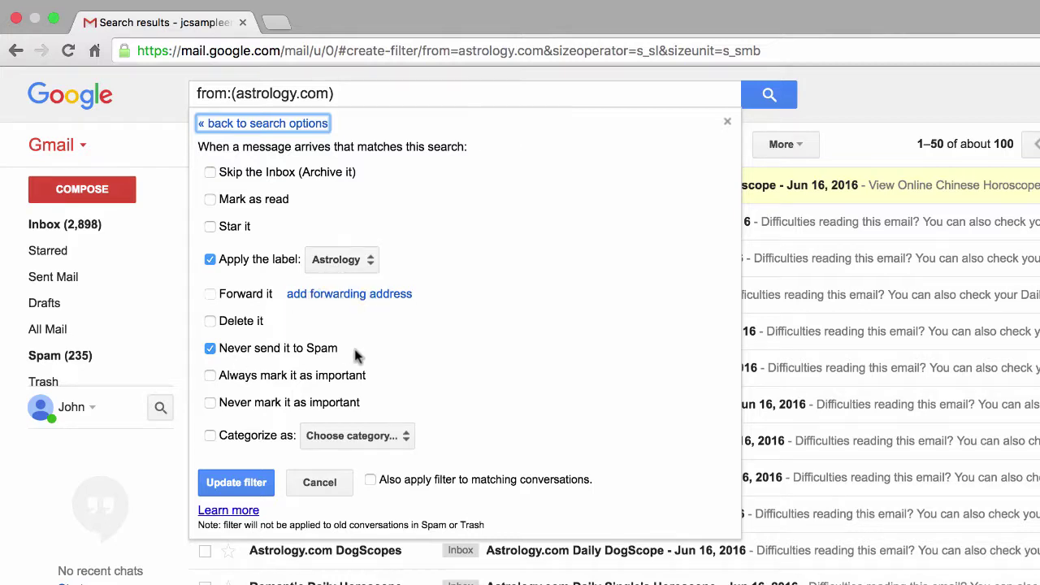
{"action": "left_click", "coordinate": [371, 479]}
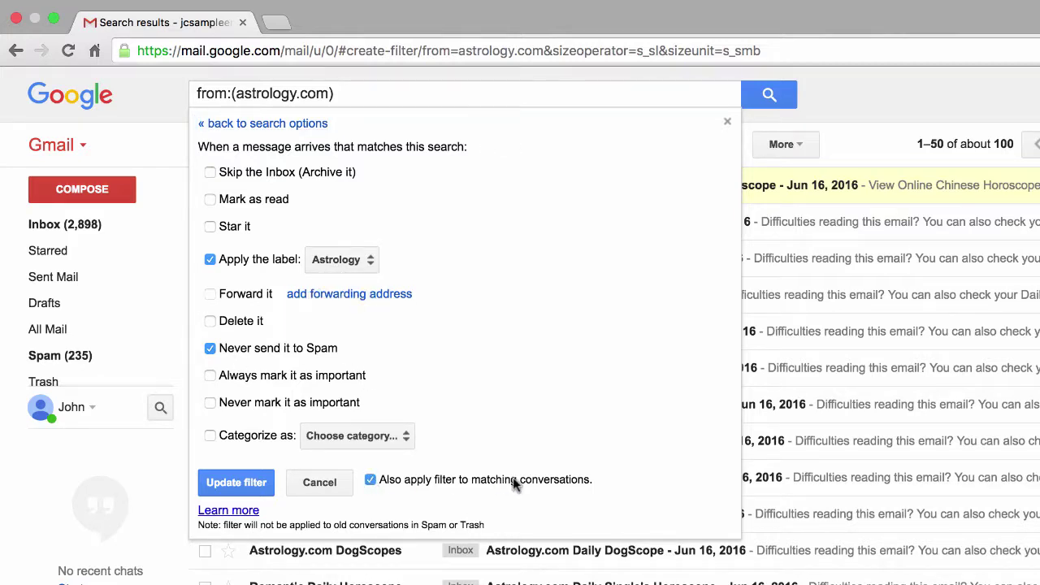
{"action": "left_click", "coordinate": [231, 481]}
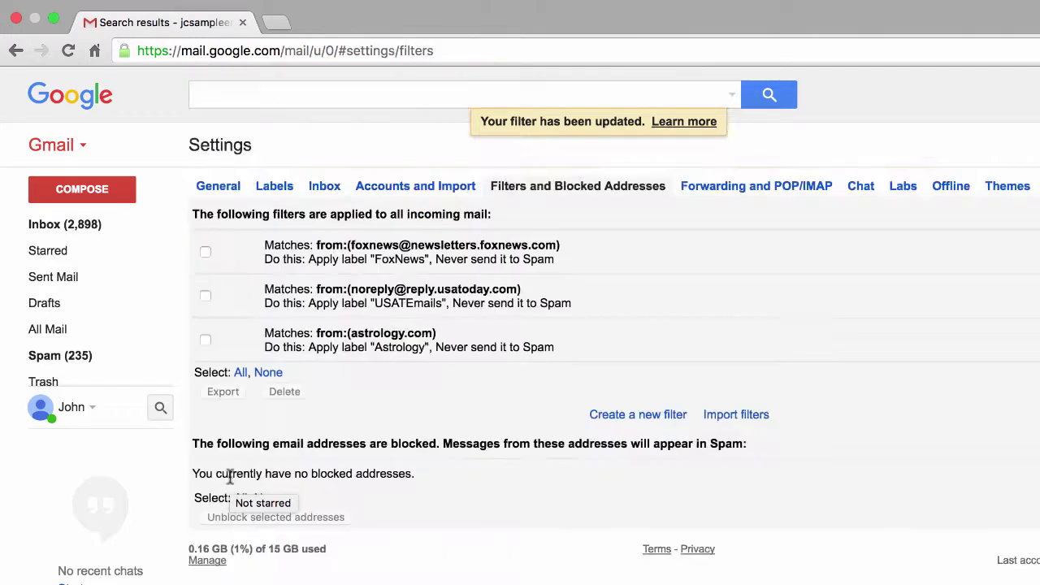
Step: Return to the inbox, check the labels on the Astrology.com messages, and deselect the Daily Chinese Horoscope message
{"action": "left_click", "coordinate": [81, 228]}
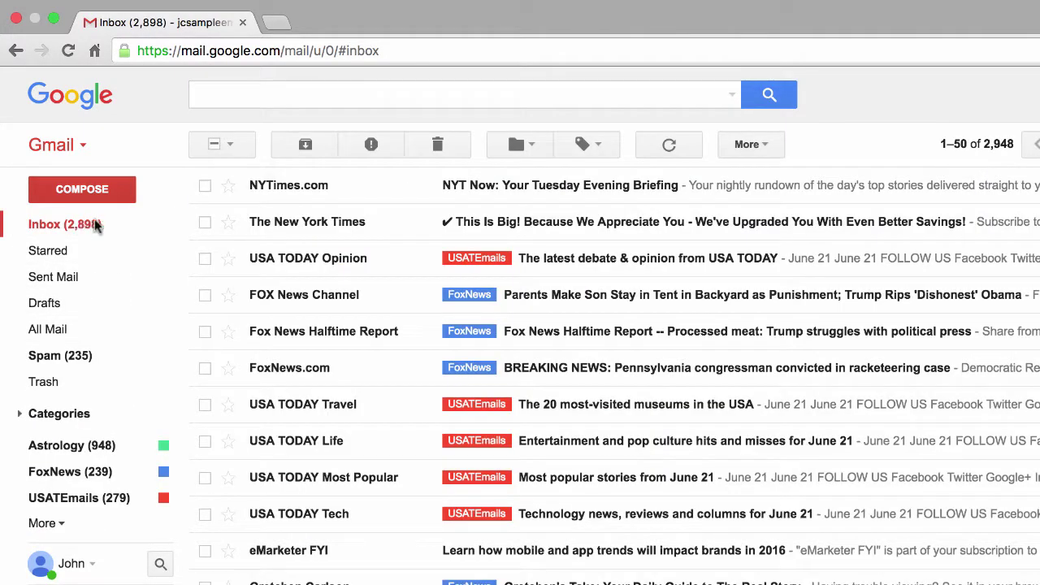
{"action": "scroll", "coordinate": [363, 318], "scroll_direction": "down", "scroll_amount": 10}
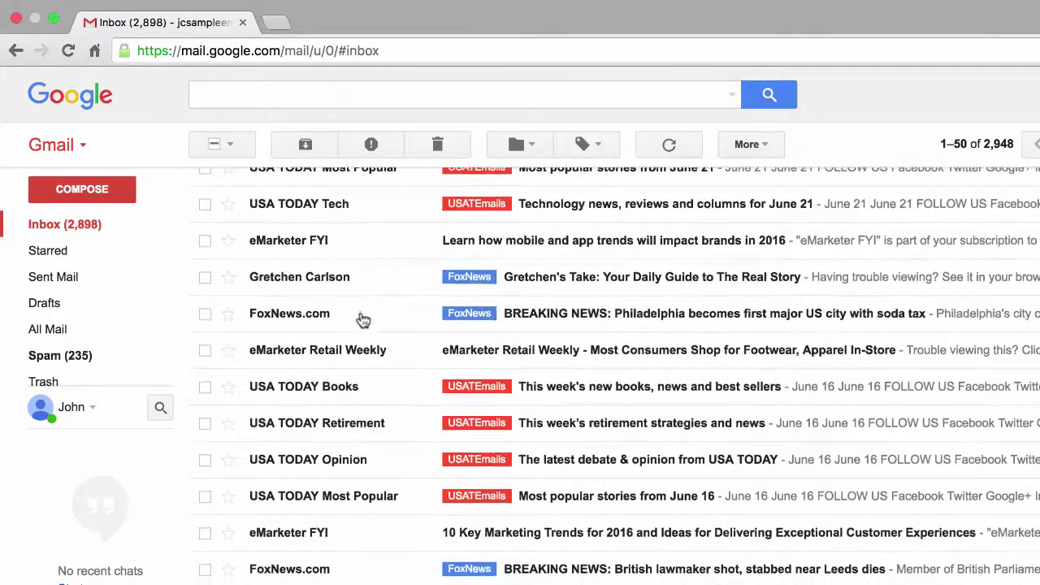
{"action": "scroll", "coordinate": [363, 320], "scroll_direction": "down", "scroll_amount": 9}
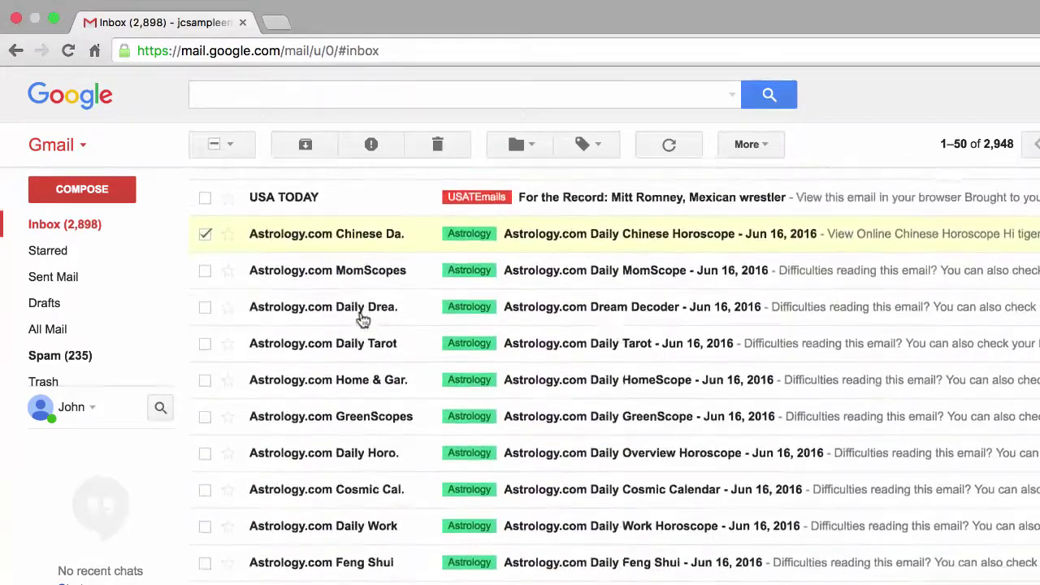
{"action": "scroll", "coordinate": [363, 318], "scroll_direction": "down", "scroll_amount": 1}
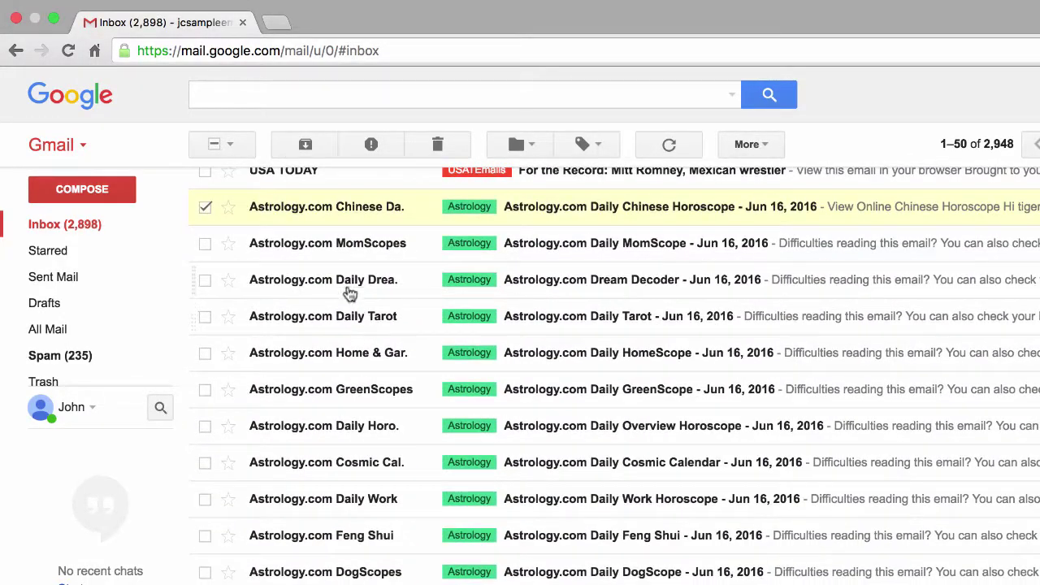
{"action": "mouse_move", "coordinate": [312, 248]}
{"action": "left_click", "coordinate": [205, 208]}
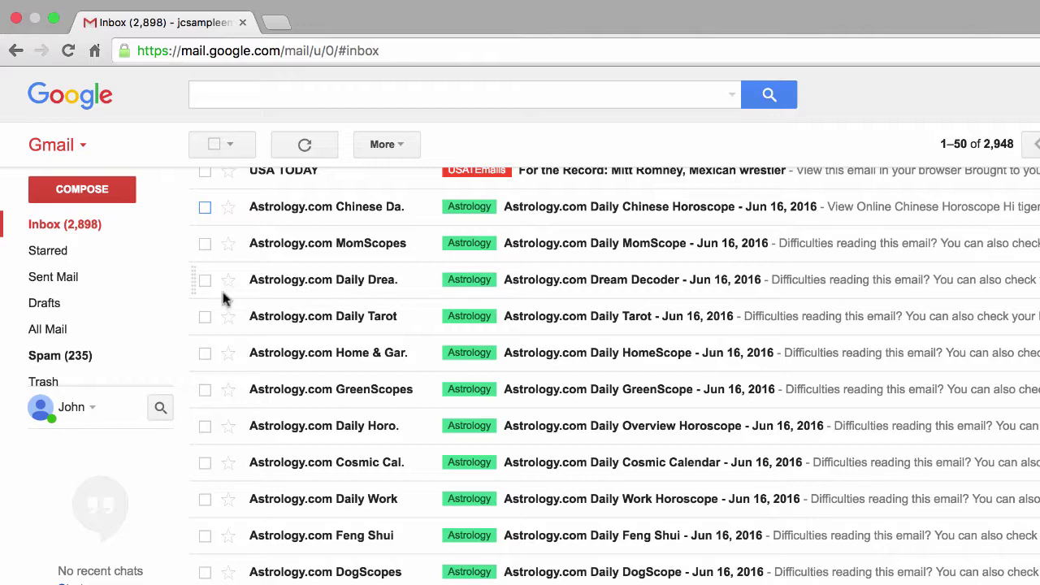
Step: Archive all conversations under the Astrology label, including those beyond the first page, and confirm the bulk action
{"action": "mouse_move", "coordinate": [146, 303]}
{"action": "left_click", "coordinate": [74, 444]}
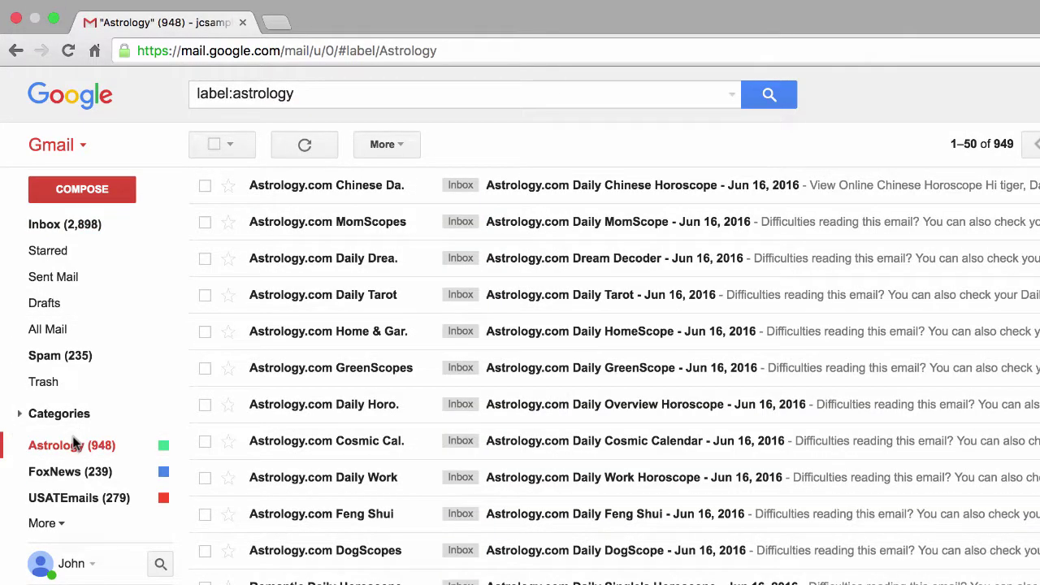
{"action": "left_click", "coordinate": [214, 144]}
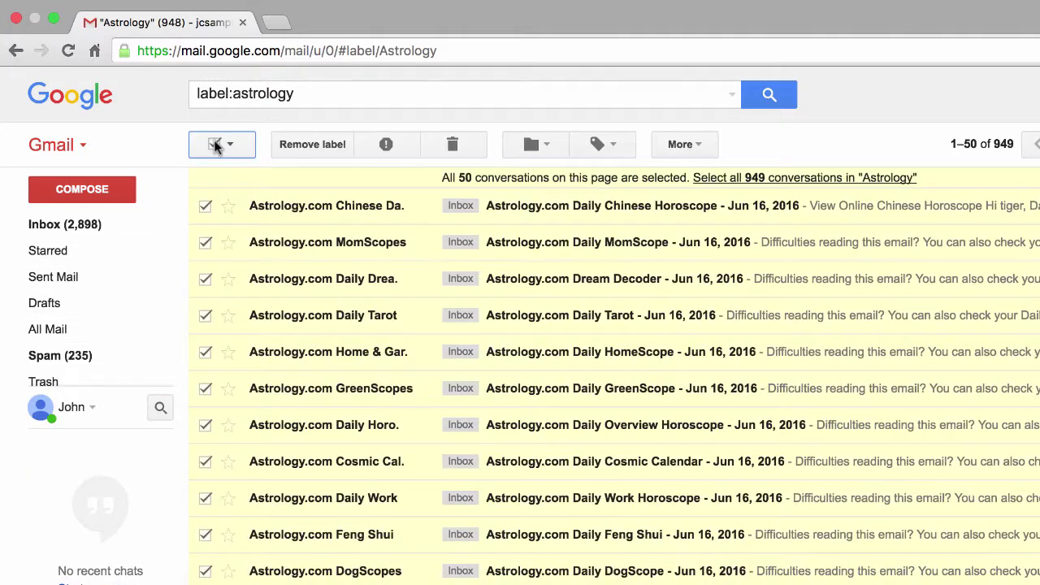
{"action": "left_click", "coordinate": [772, 185]}
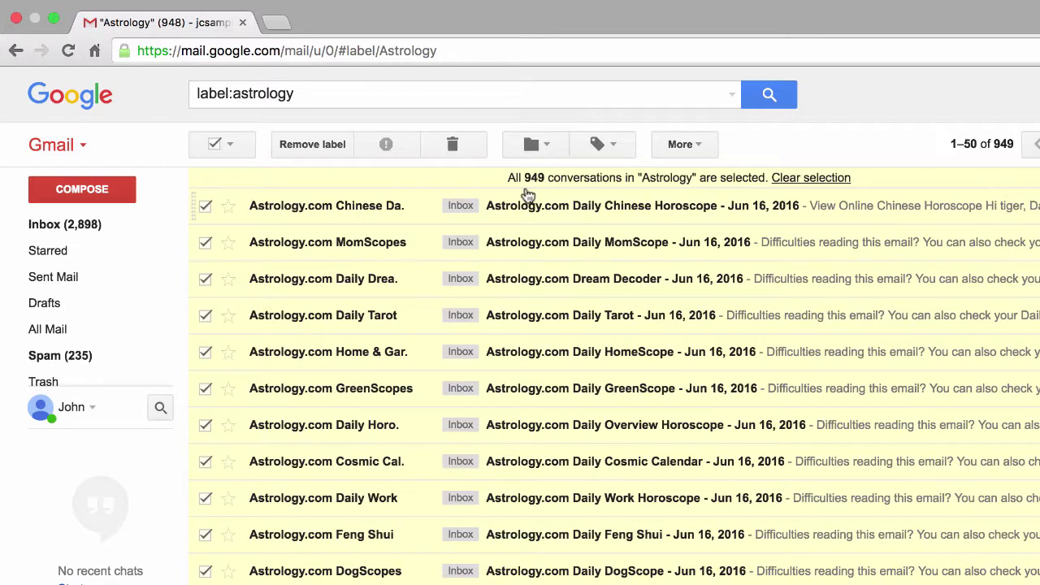
{"action": "left_click", "coordinate": [701, 144]}
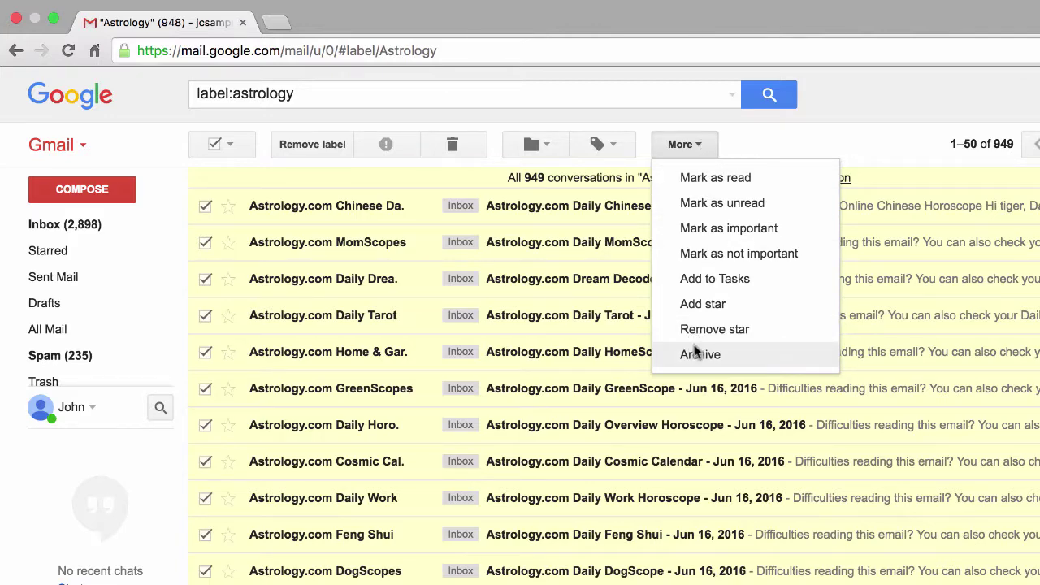
{"action": "left_click", "coordinate": [694, 353]}
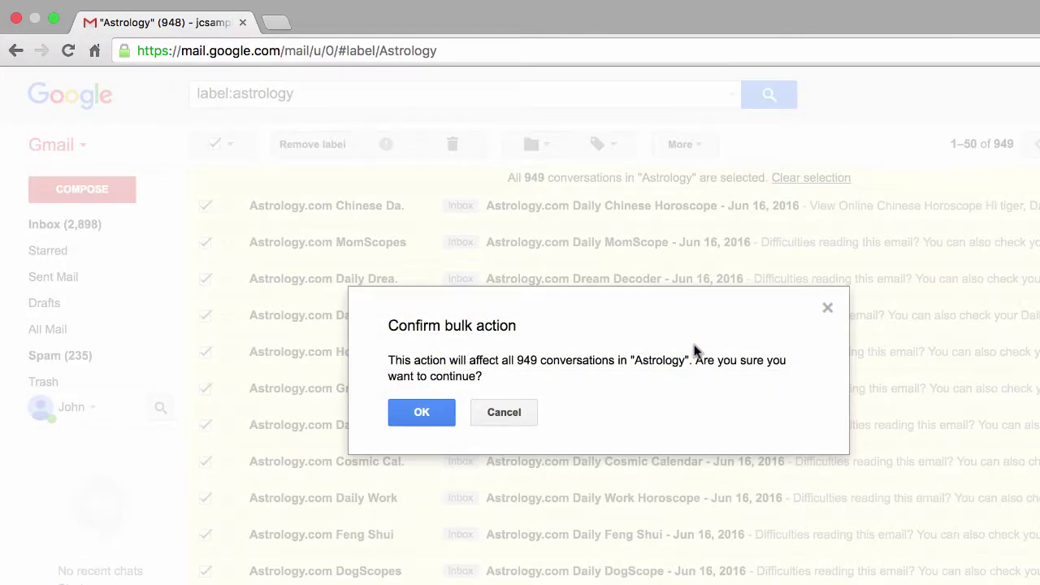
{"action": "left_click", "coordinate": [406, 416]}
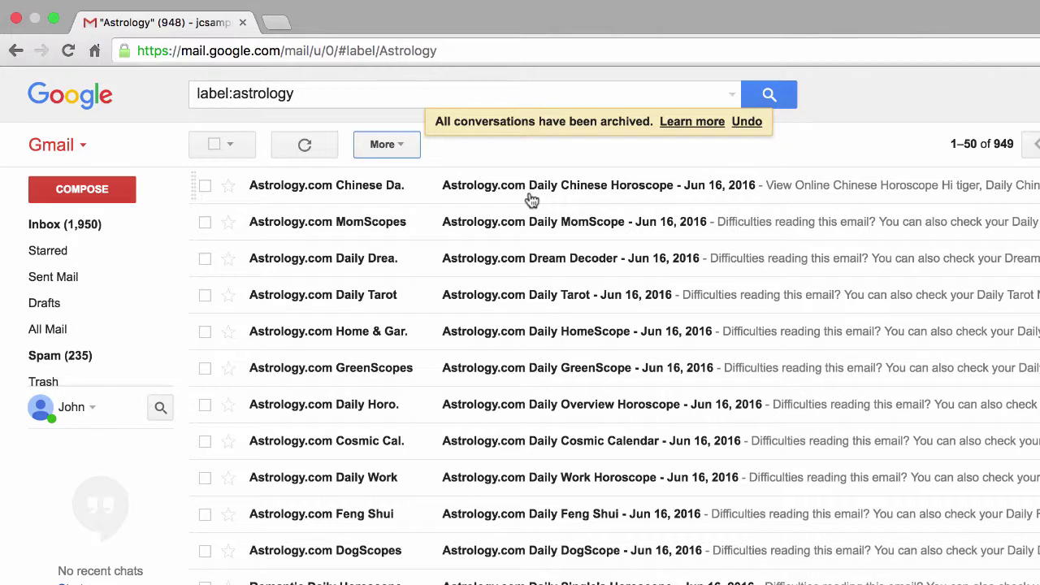
Step: Compare the messages under the FoxNews and Astrology labels, and look through the inbox for any Astrology.com messages
{"action": "mouse_move", "coordinate": [66, 423]}
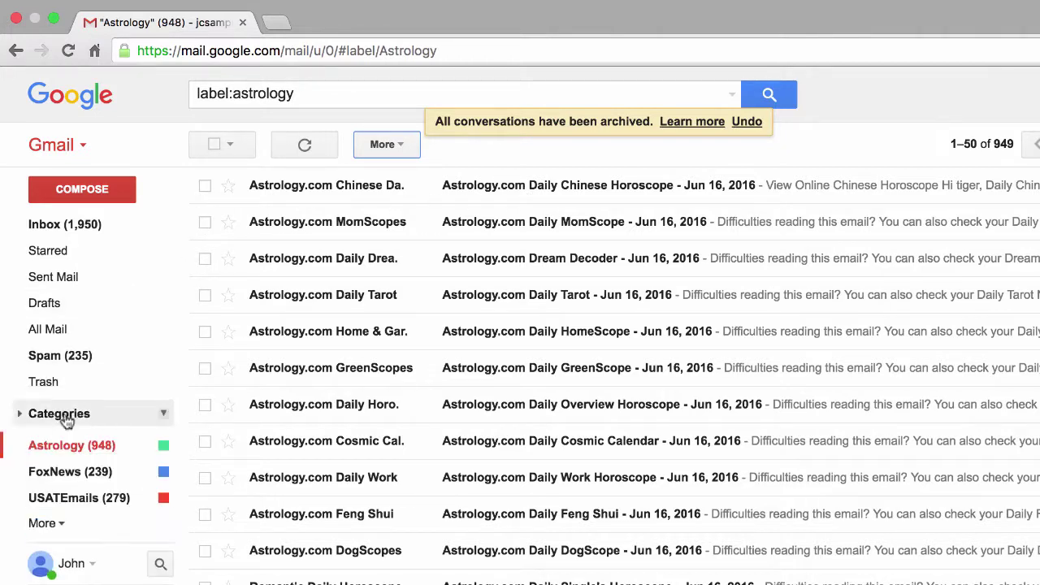
{"action": "left_click", "coordinate": [54, 473]}
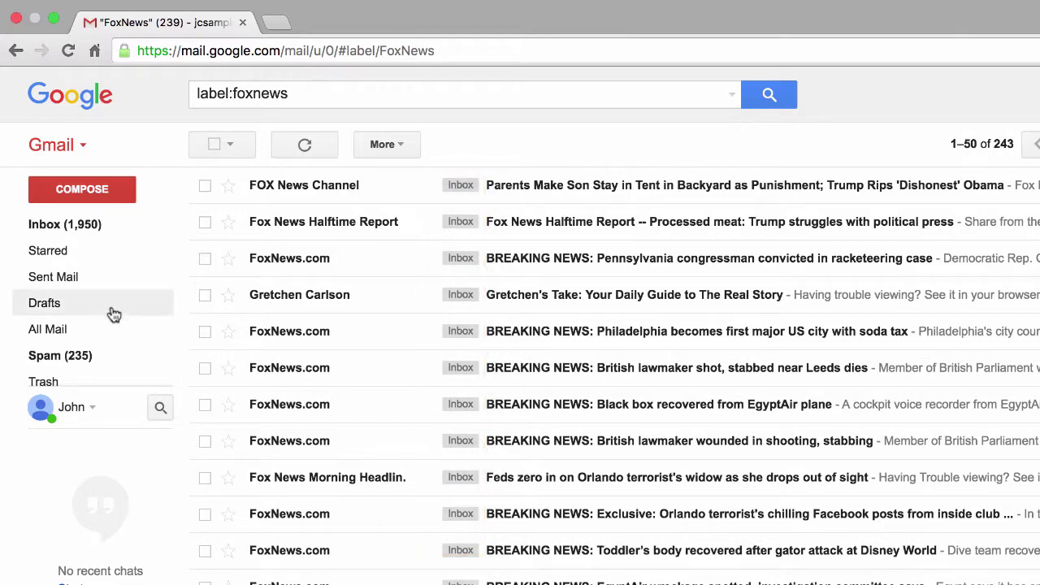
{"action": "mouse_move", "coordinate": [108, 309]}
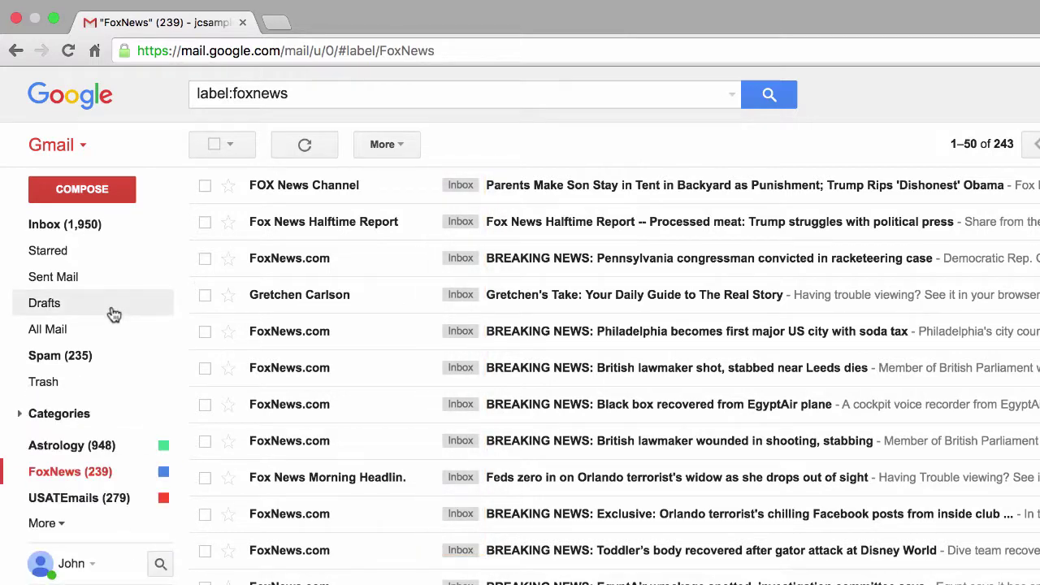
{"action": "left_click", "coordinate": [86, 452]}
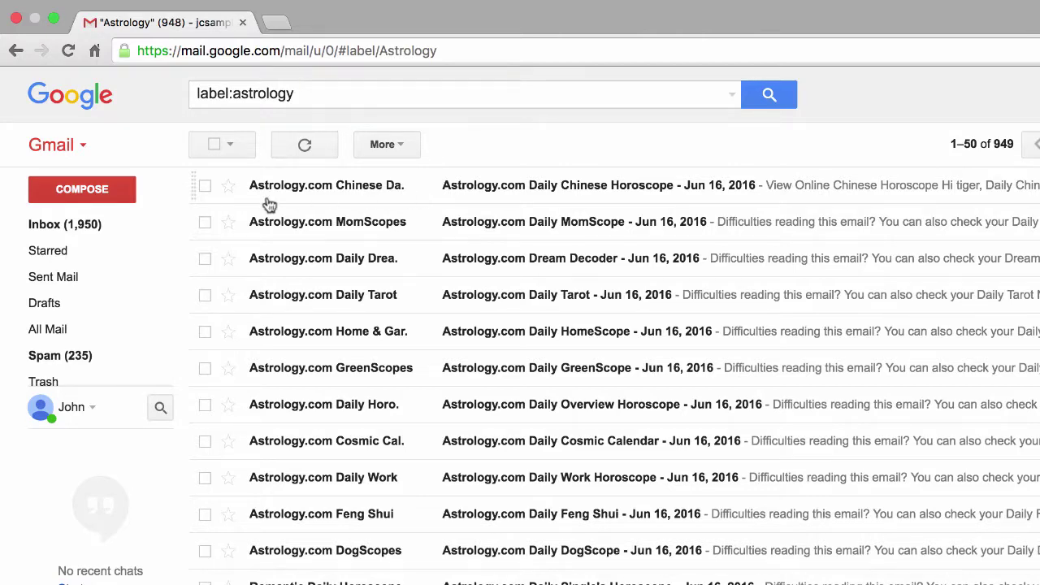
{"action": "left_click", "coordinate": [104, 229]}
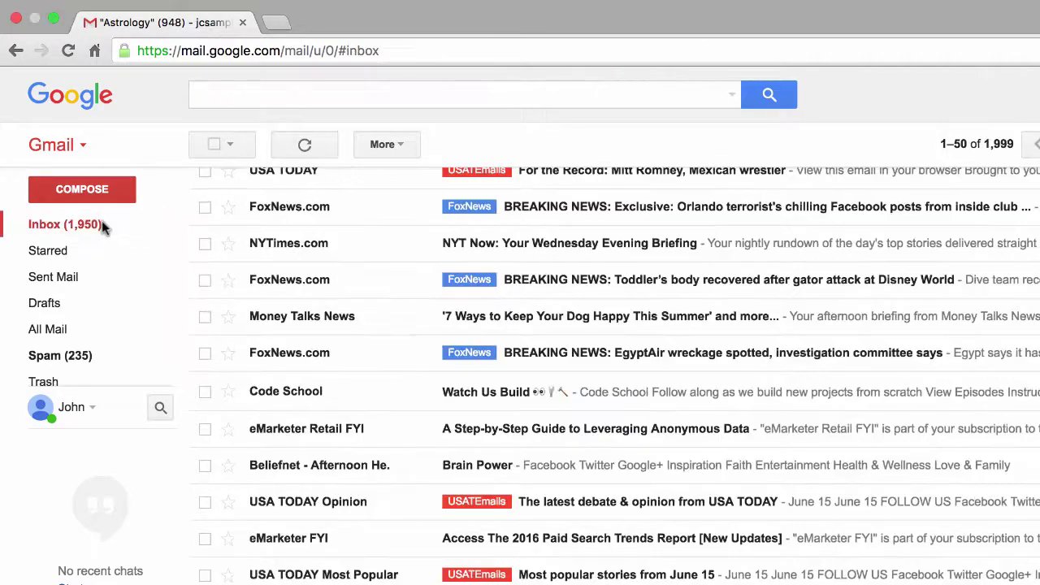
{"action": "scroll", "coordinate": [373, 292], "scroll_direction": "down", "scroll_amount": 5}
{"action": "scroll", "coordinate": [373, 291], "scroll_direction": "up", "scroll_amount": 10}
{"action": "scroll", "coordinate": [373, 292], "scroll_direction": "up", "scroll_amount": 10}
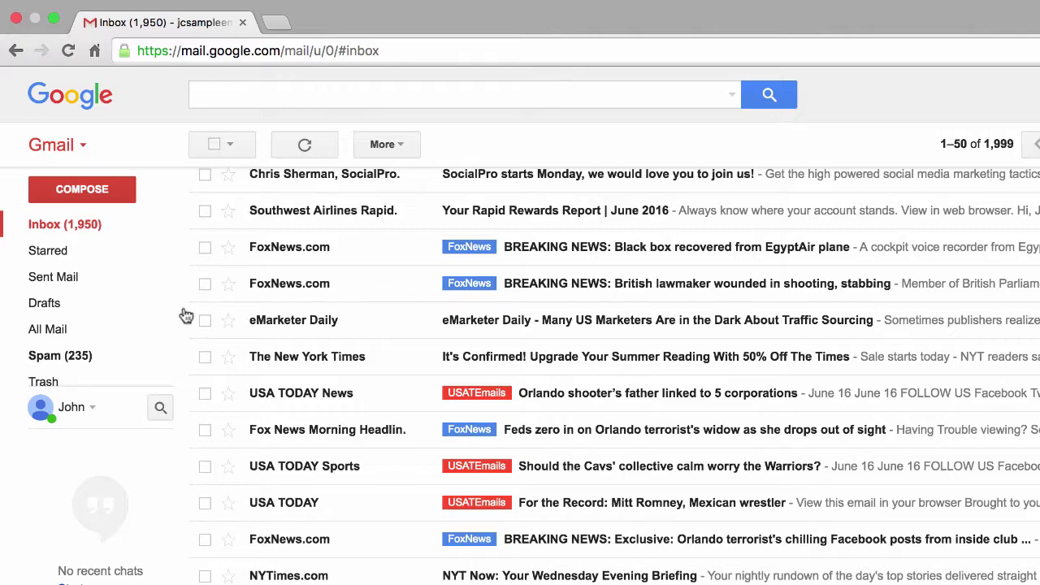
{"action": "mouse_move", "coordinate": [154, 301]}
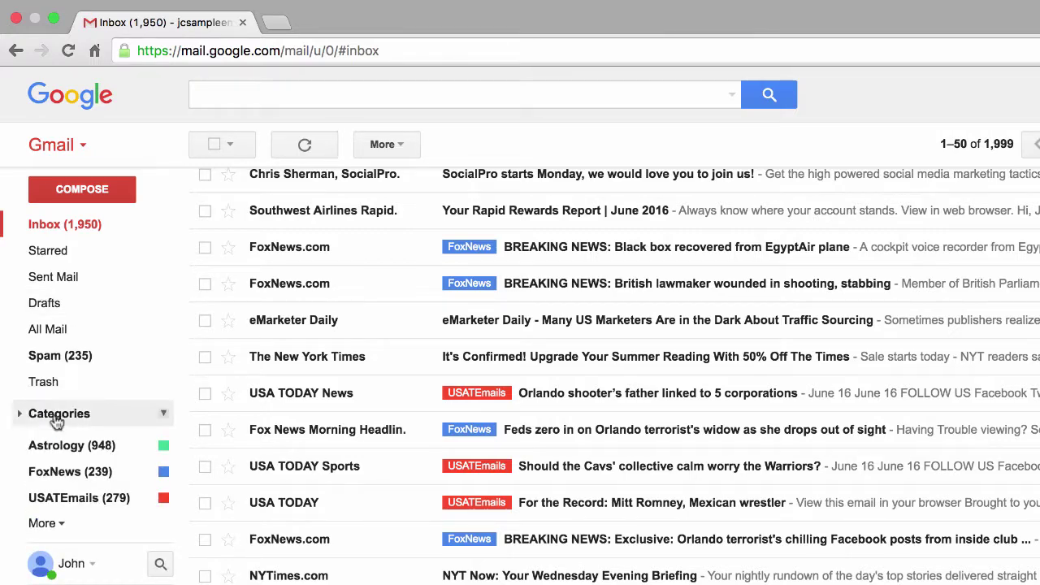
Step: Move all conversations under the Astrology label, including those beyond the first page, back to the inbox, and check for them there
{"action": "left_click", "coordinate": [61, 451]}
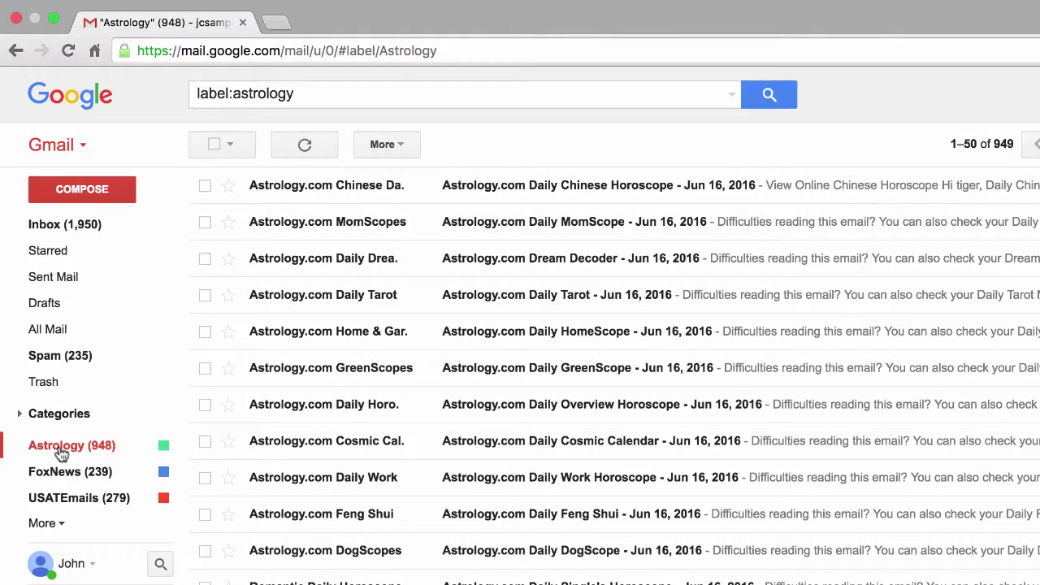
{"action": "left_click", "coordinate": [213, 143]}
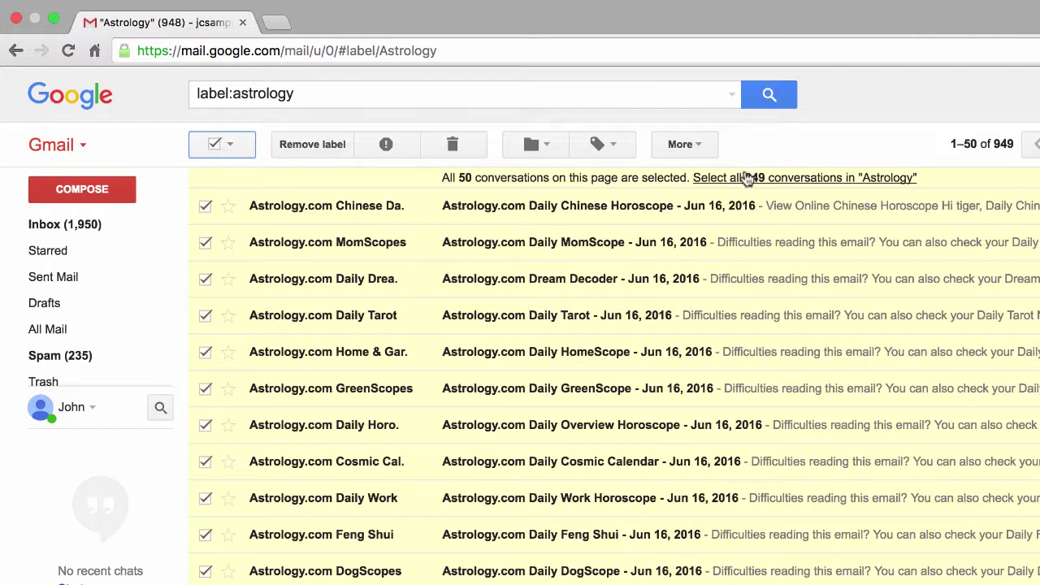
{"action": "left_click", "coordinate": [800, 179]}
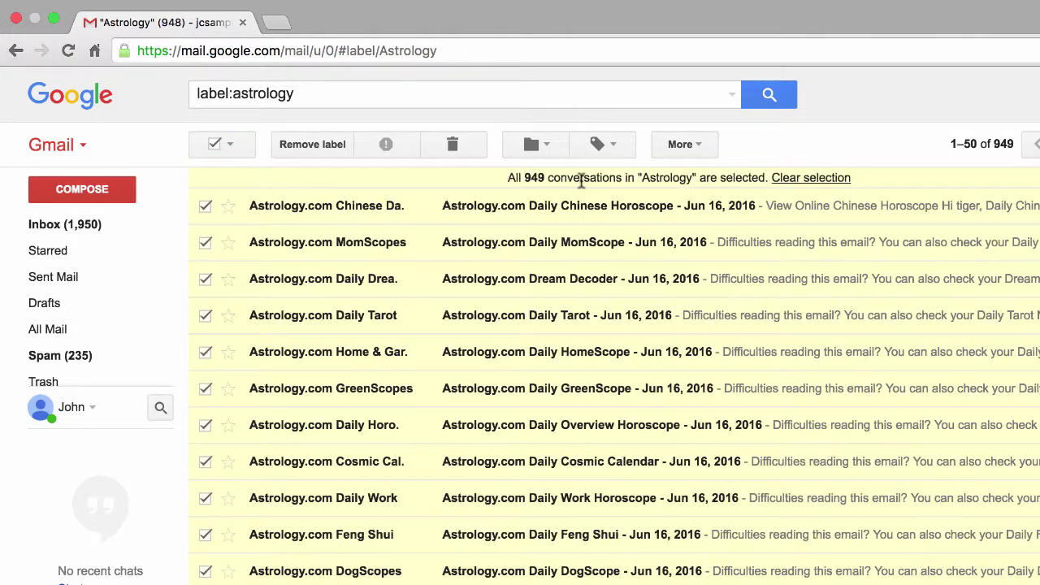
{"action": "left_click", "coordinate": [538, 161]}
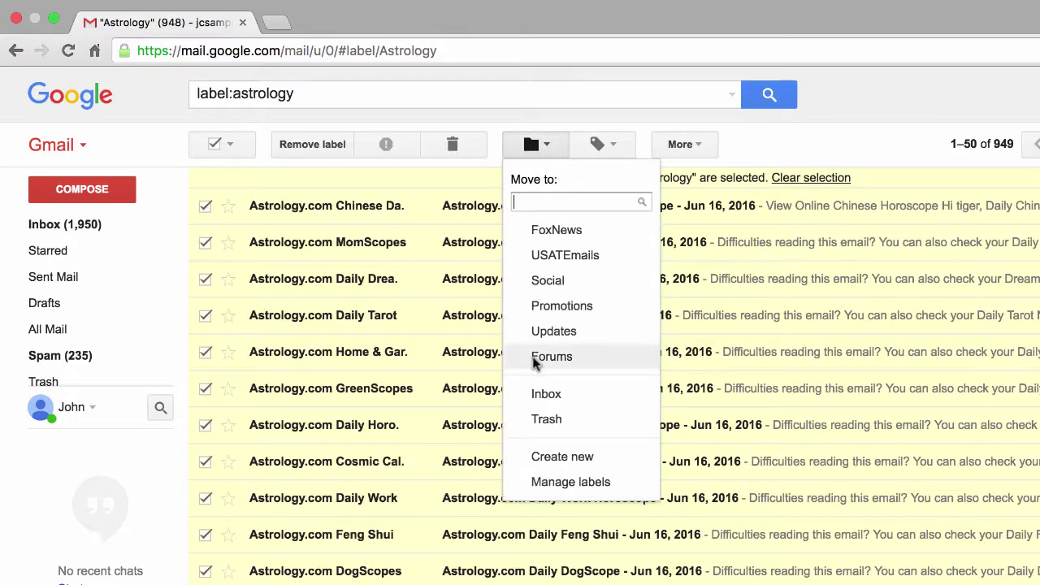
{"action": "left_click", "coordinate": [536, 398]}
{"action": "left_click", "coordinate": [432, 410]}
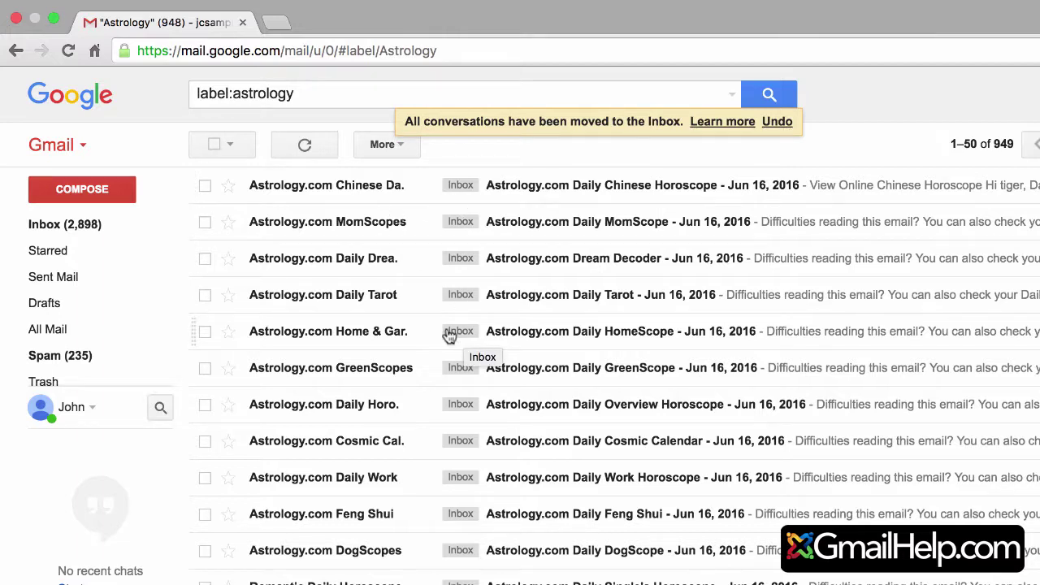
{"action": "left_click", "coordinate": [77, 230]}
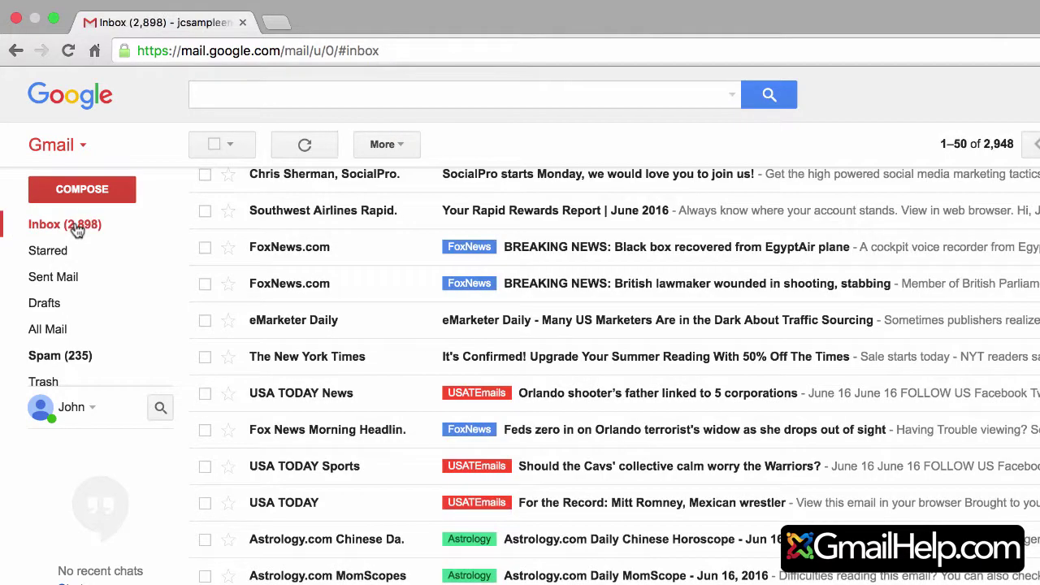
{"action": "scroll", "coordinate": [401, 280], "scroll_direction": "down", "scroll_amount": 4}
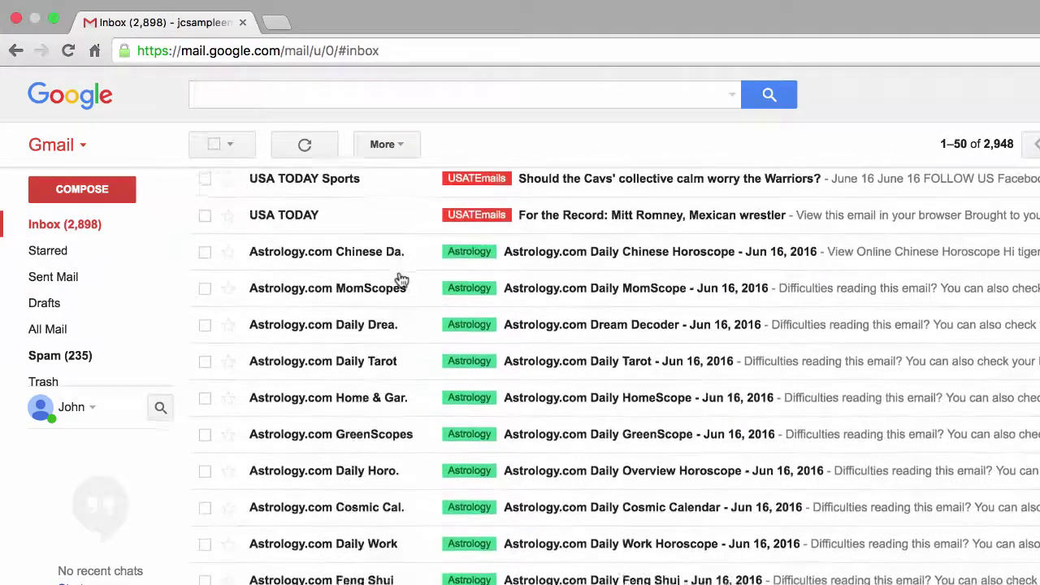